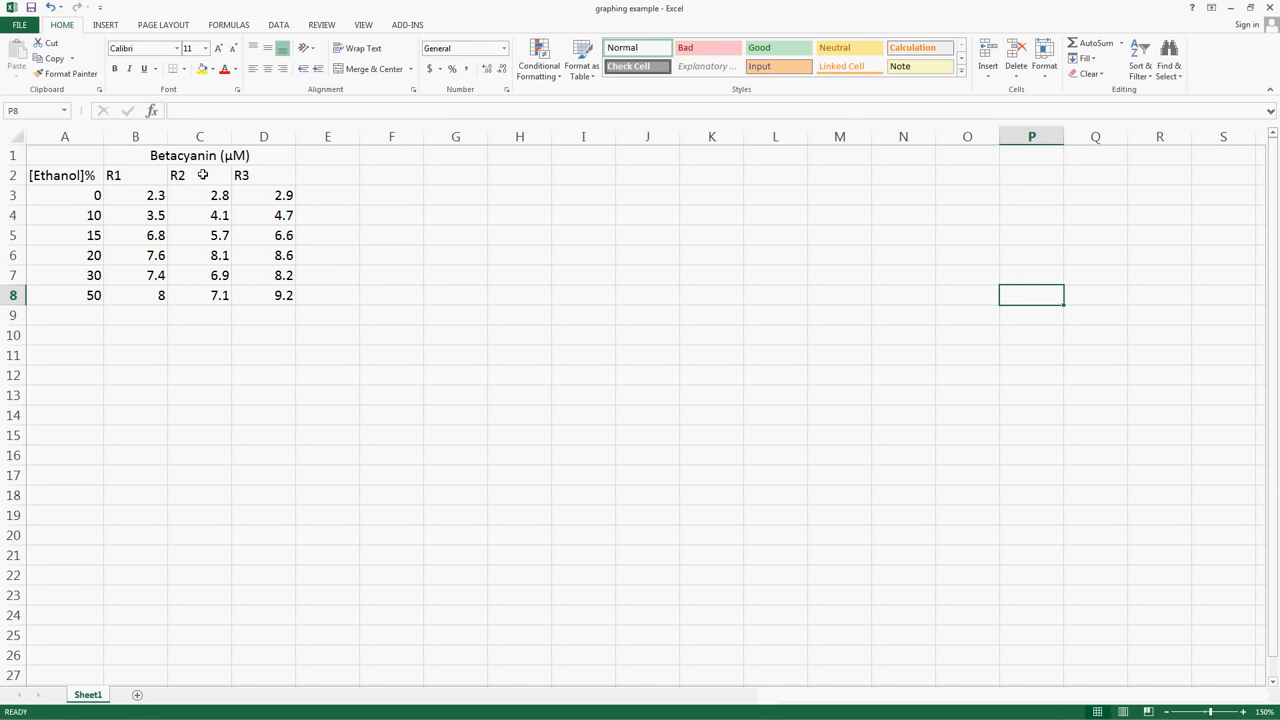
Review the three replicate betacyanin readings for the 0% and 10% ethanol concentrations
left_click(98, 197)
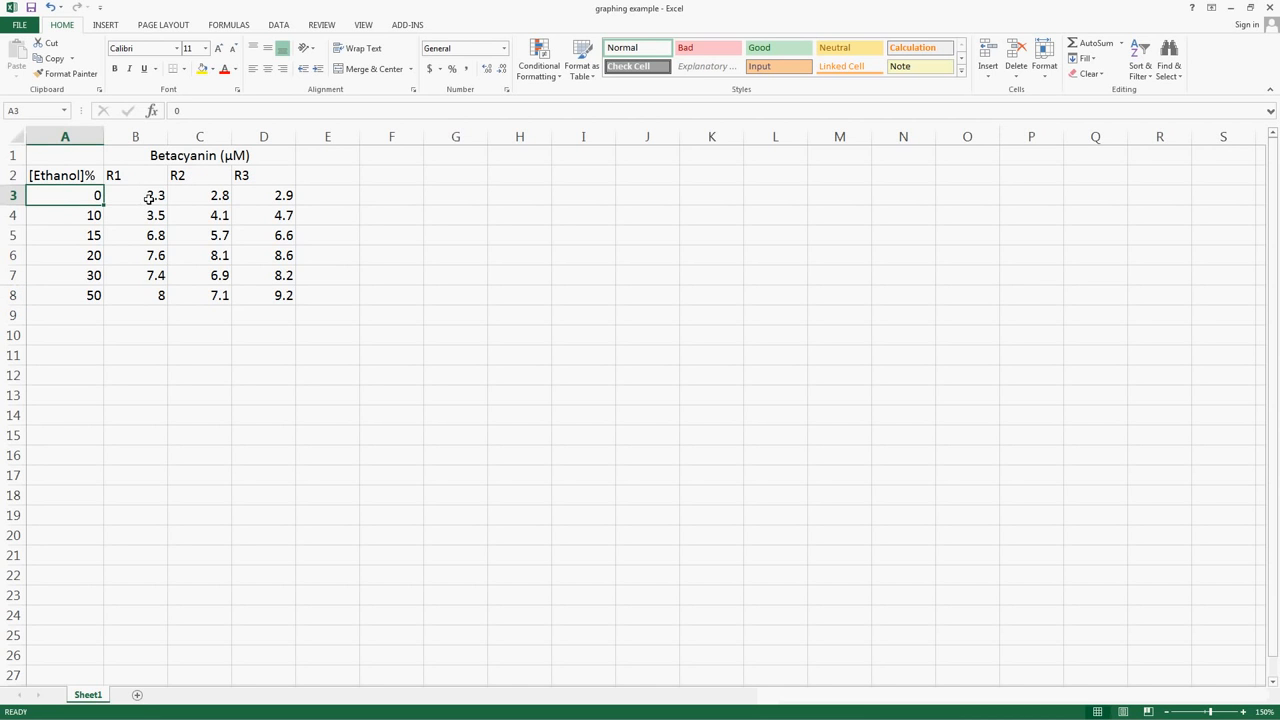
left_click(149, 199)
left_click(209, 191)
left_click(276, 191)
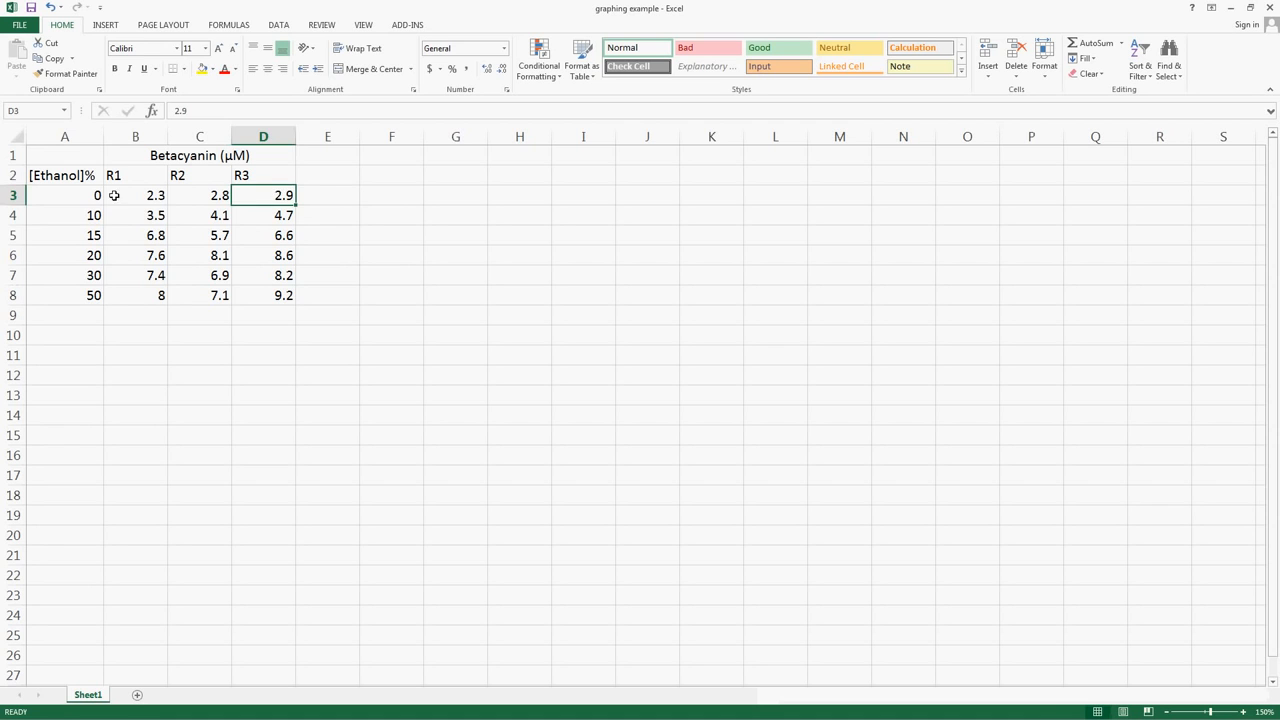
left_click(157, 217)
left_click(190, 213)
left_click(271, 213)
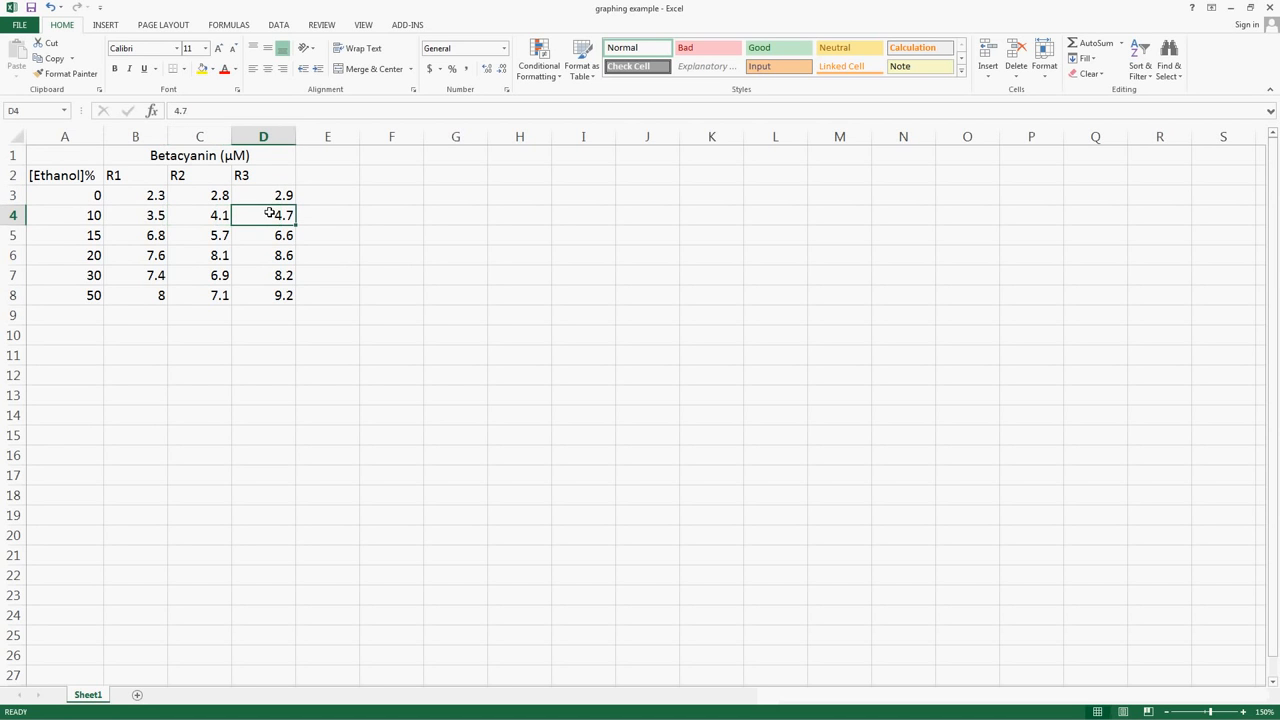
Copy the [Ethanol]% column, header and values in A2:A8, into column E starting at E2
left_click(69, 173)
left_click_drag(60, 176, 66, 296)
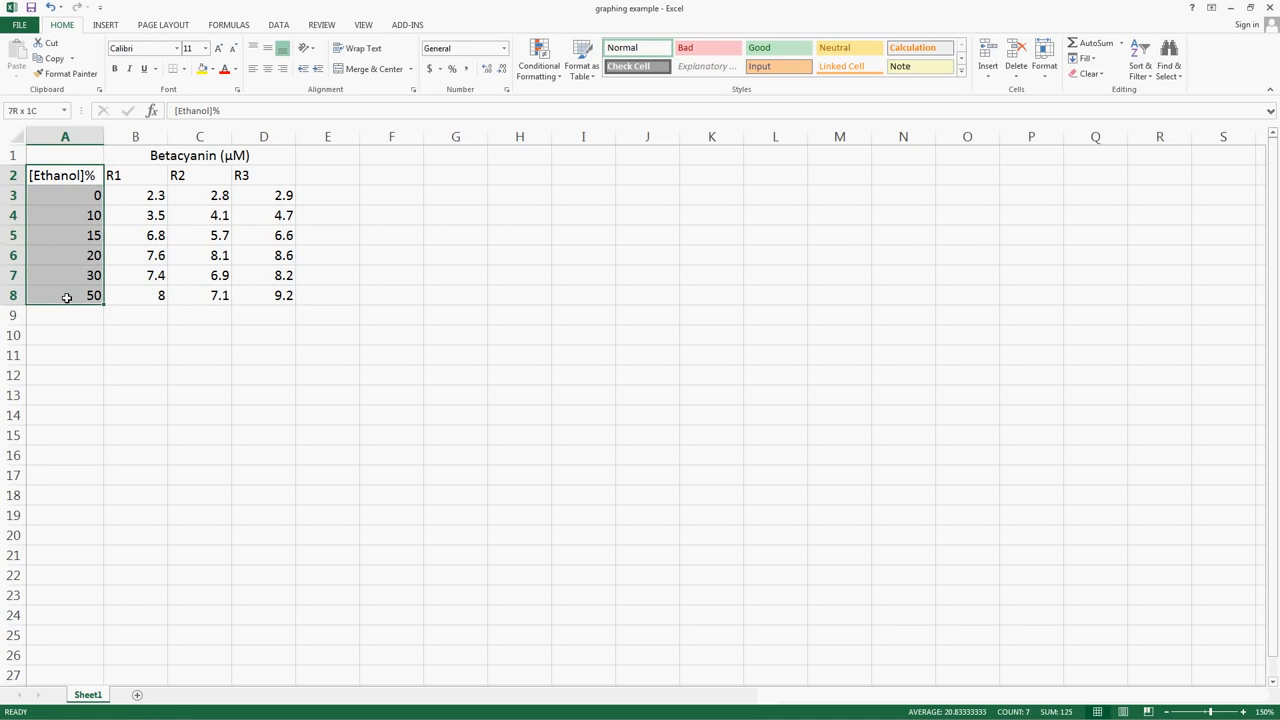
key("ctrl+c")
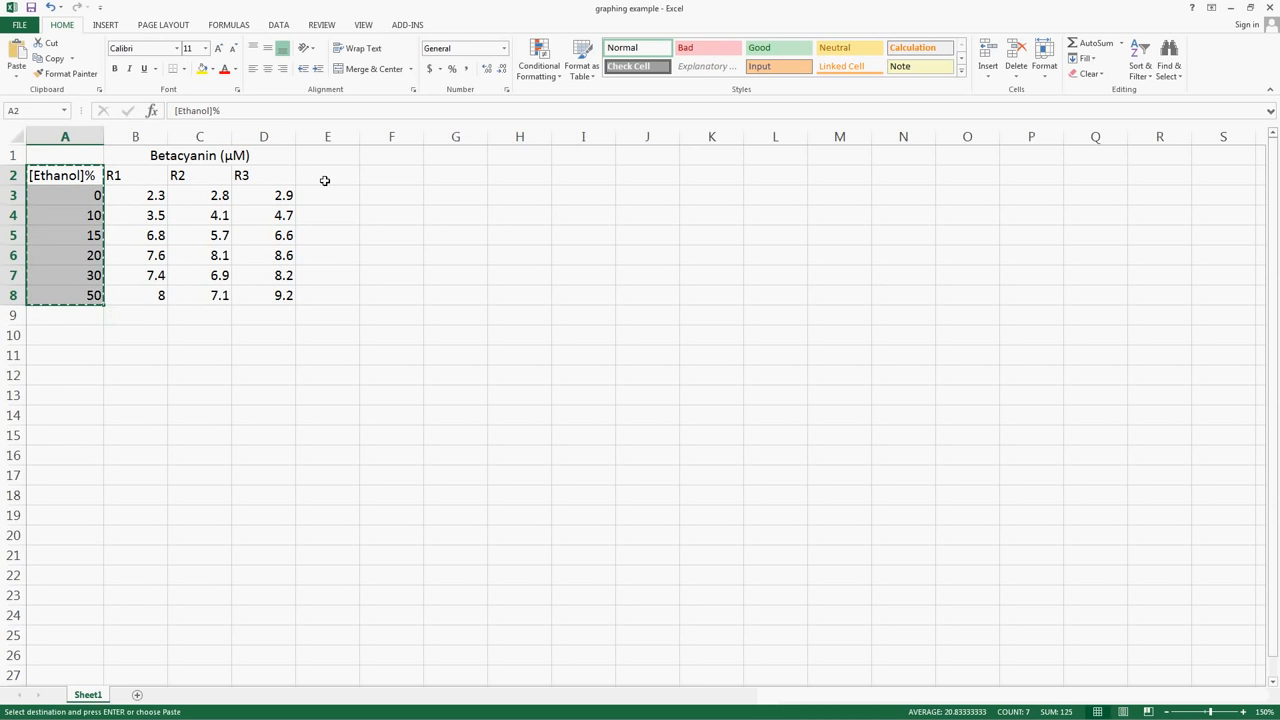
left_click(326, 175)
key("ctrl+v")
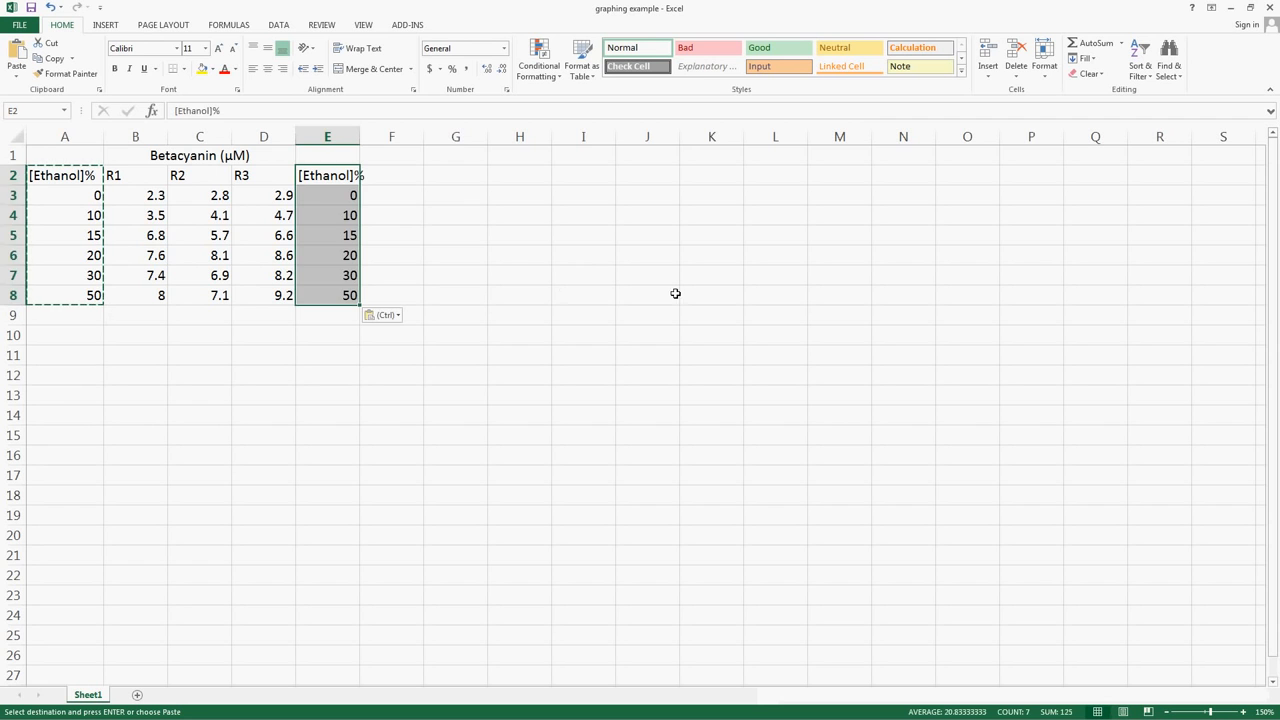
left_click(563, 289)
Enter the header "Average" in cell F2, beside the copied [Ethanol]% header
left_click(380, 173)
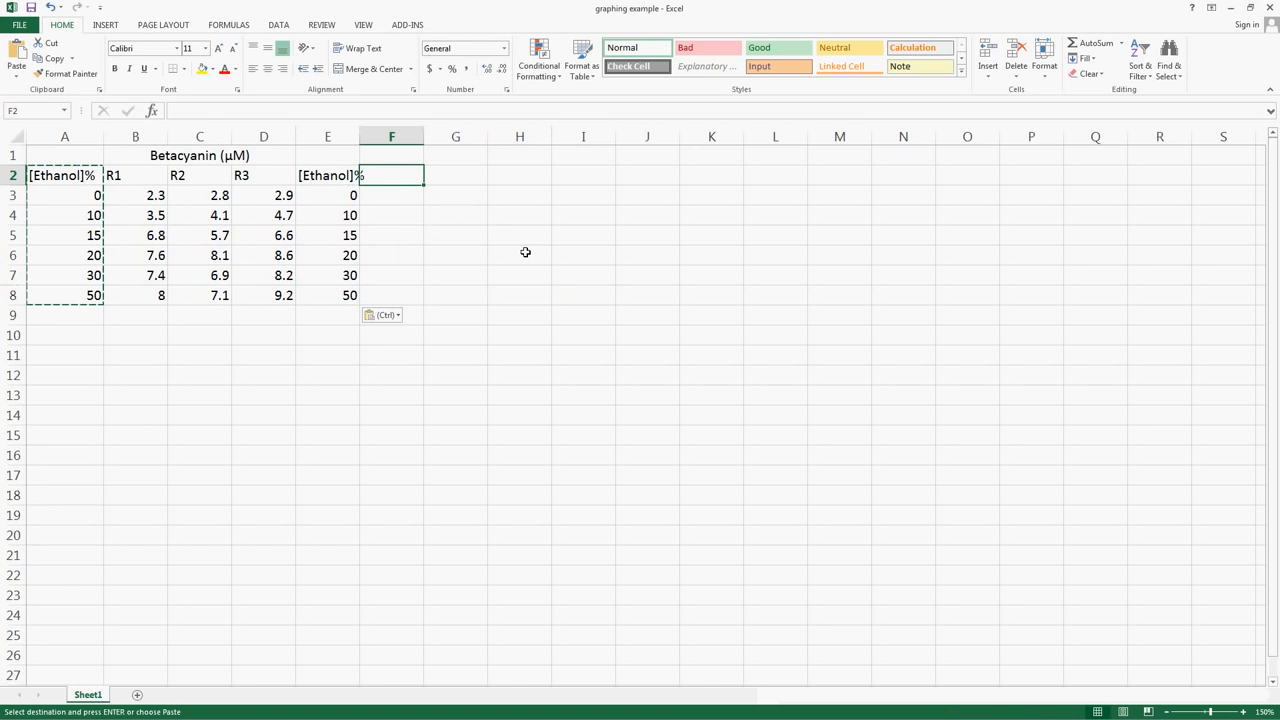
type("Avera")
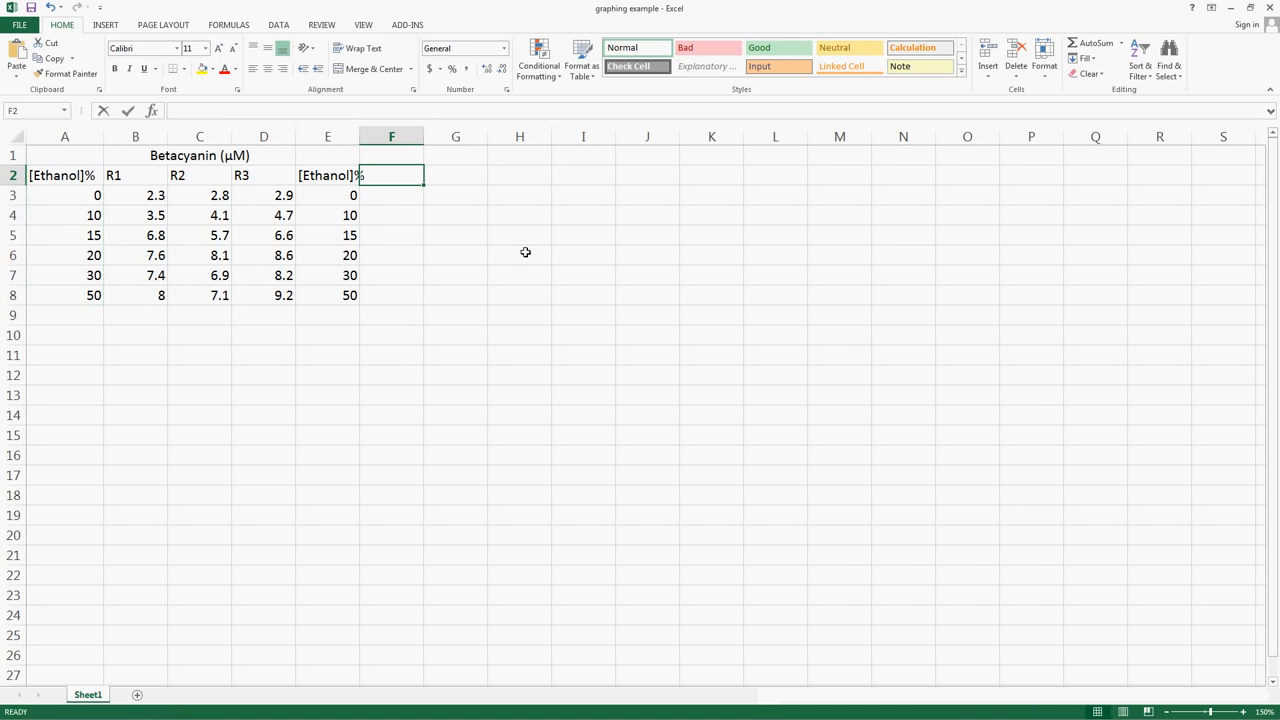
type("ge")
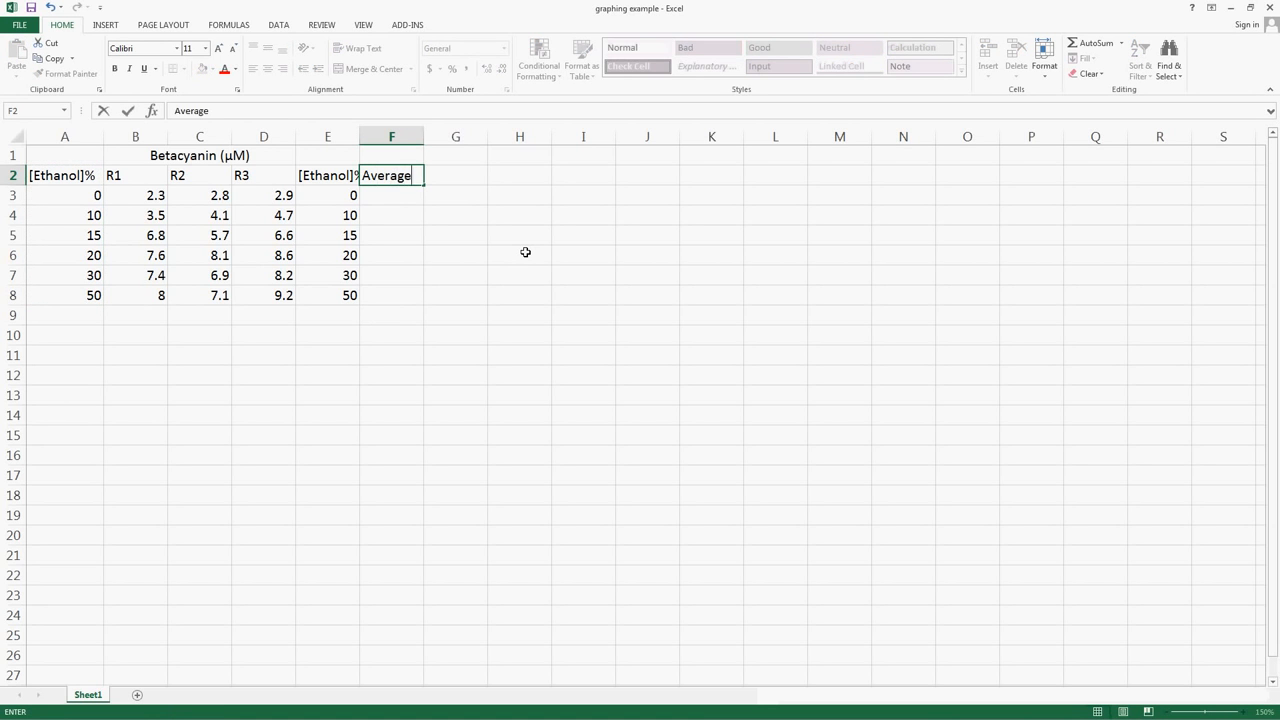
left_click(525, 252)
Calculate the average of the 0% ethanol replicates in F3 with =average(B3:D3)
left_click(394, 199)
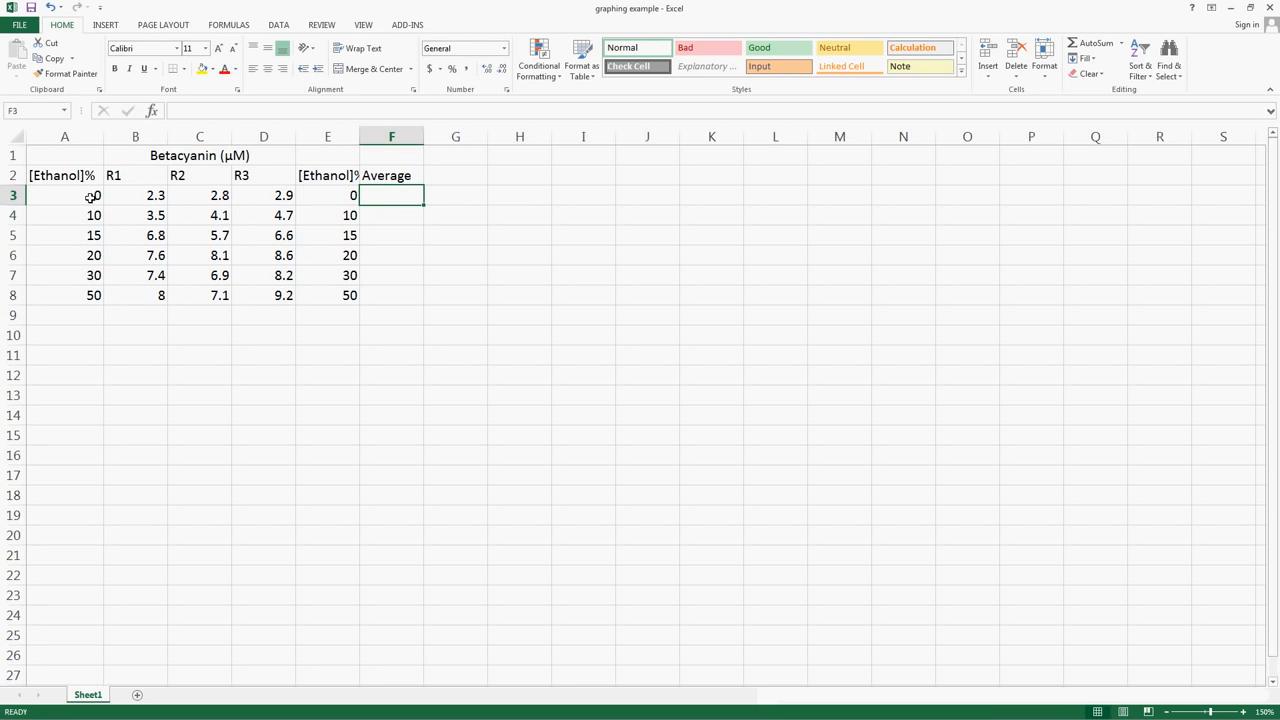
left_click_drag(146, 195, 288, 200)
left_click(390, 195)
type("=")
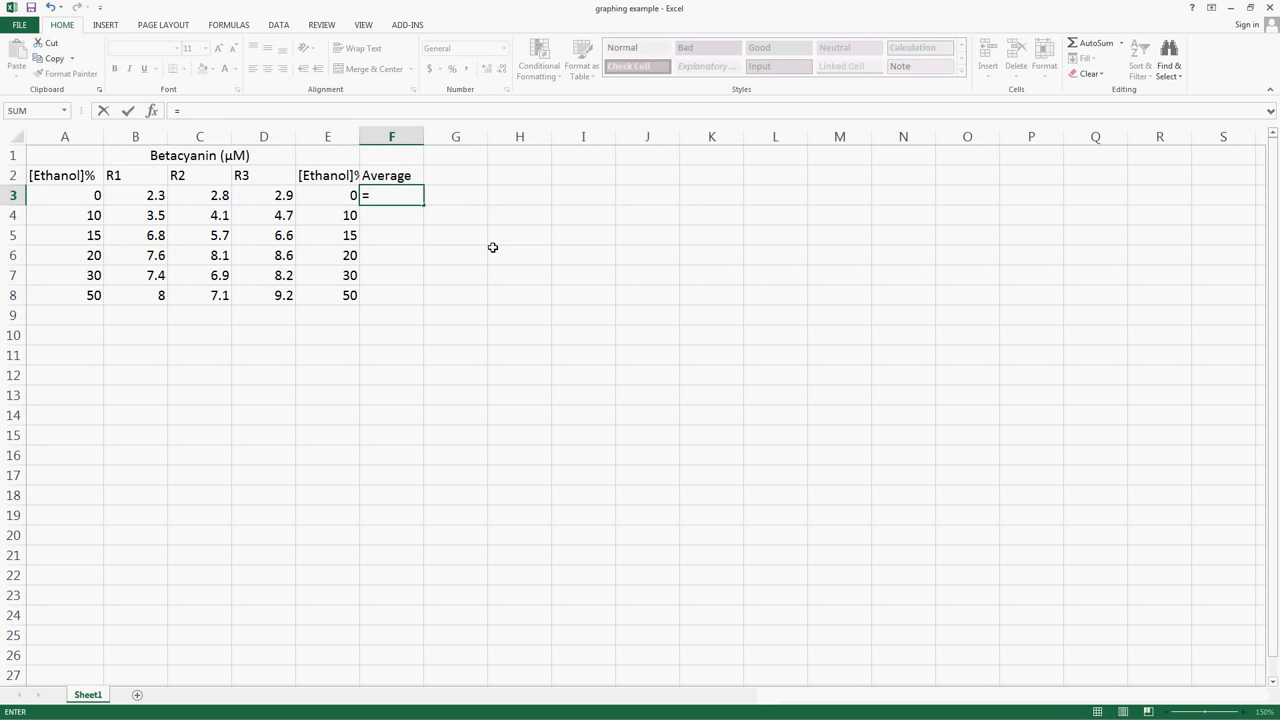
type("average")
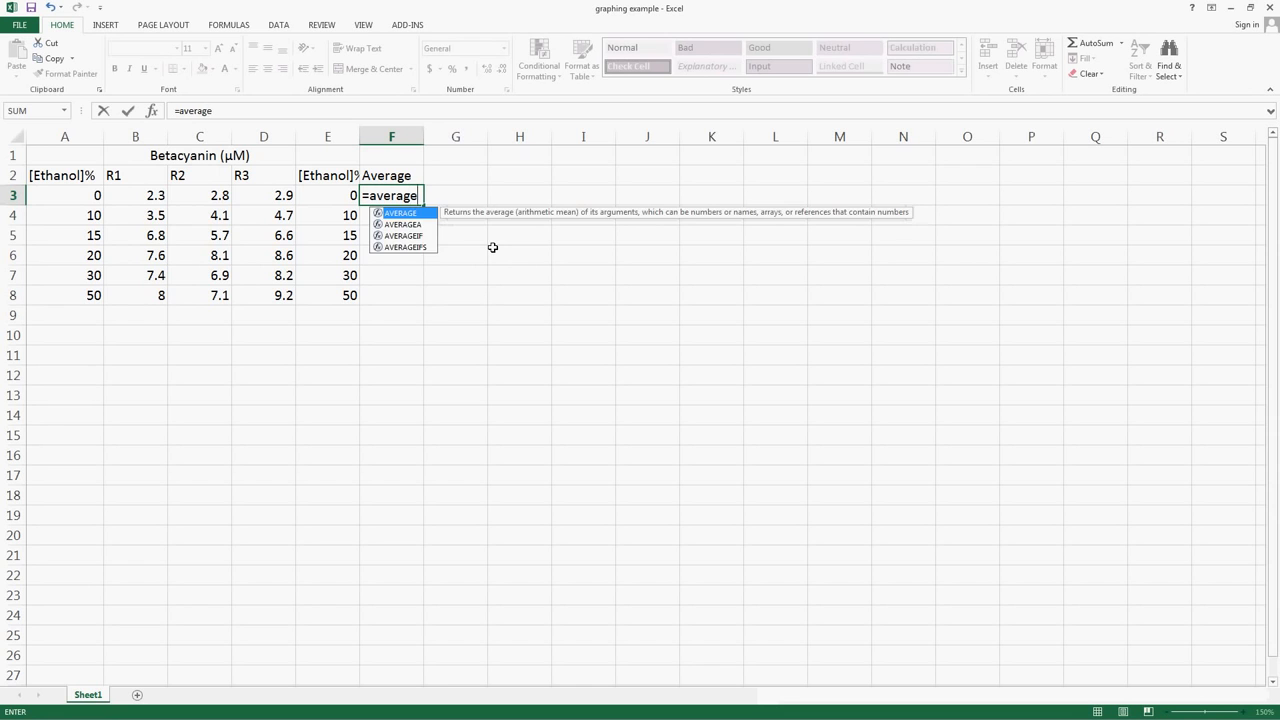
type("(")
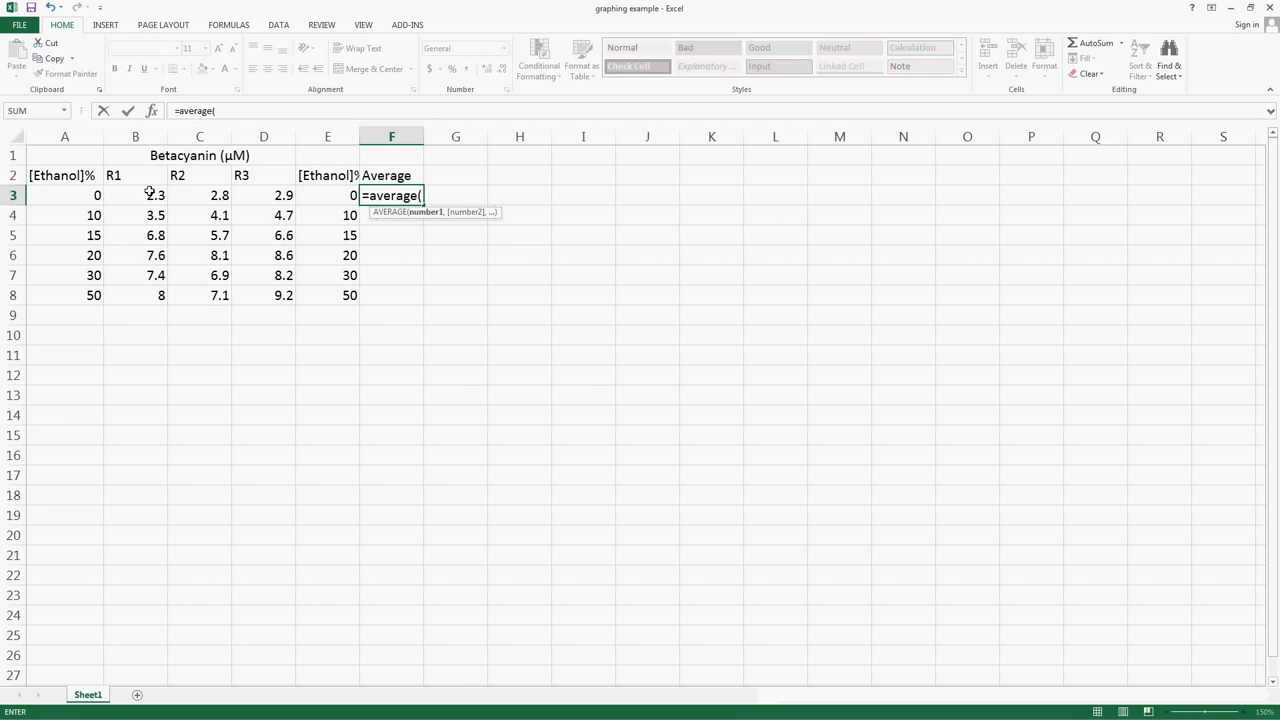
left_click_drag(150, 193, 263, 197)
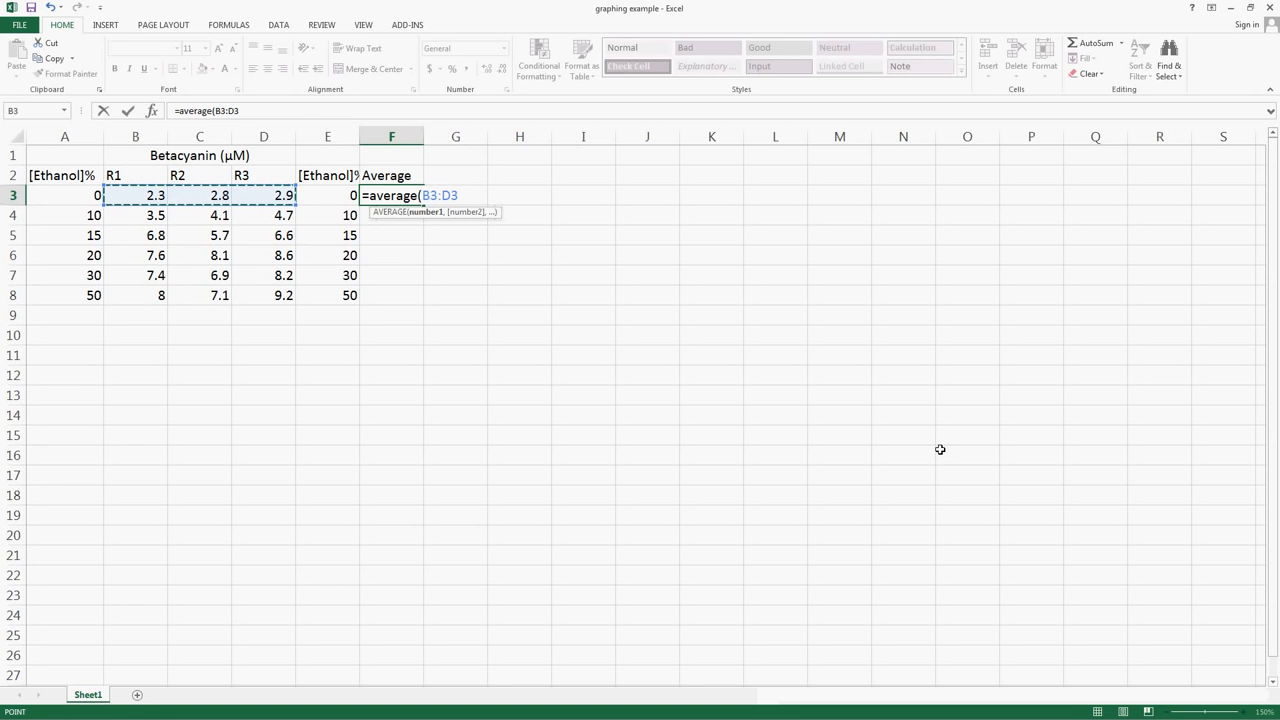
type(")")
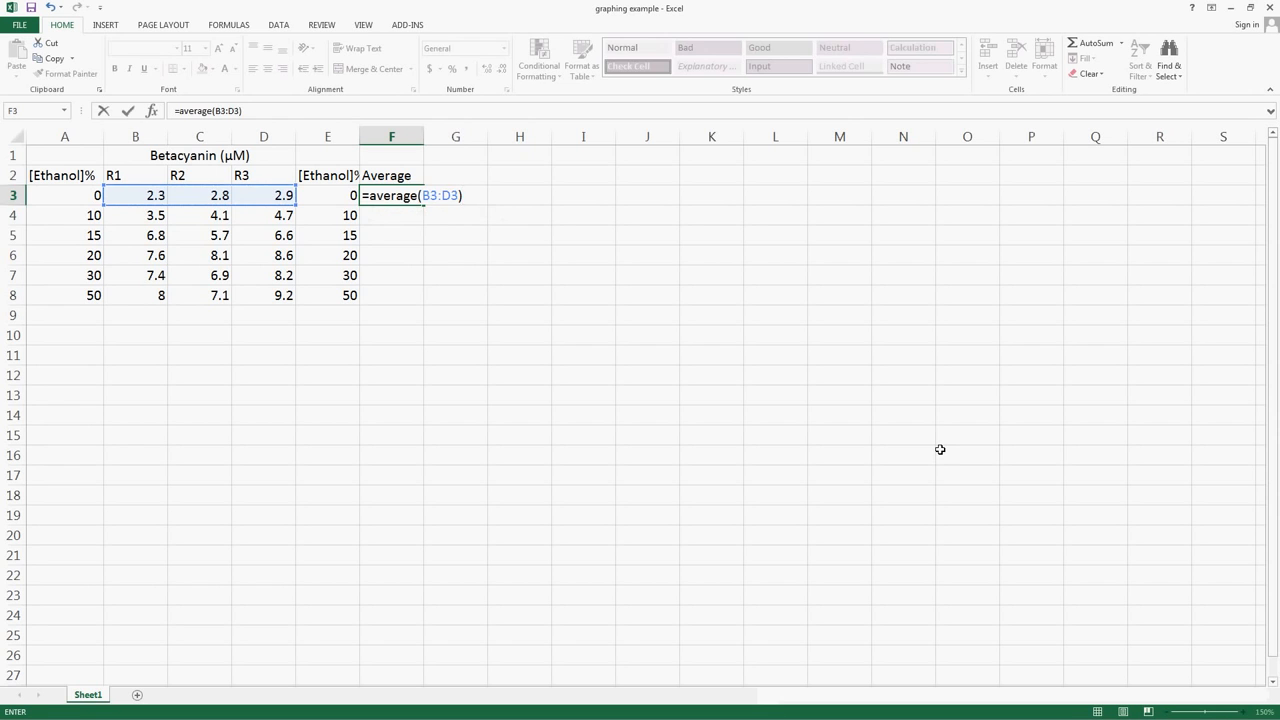
key("Return")
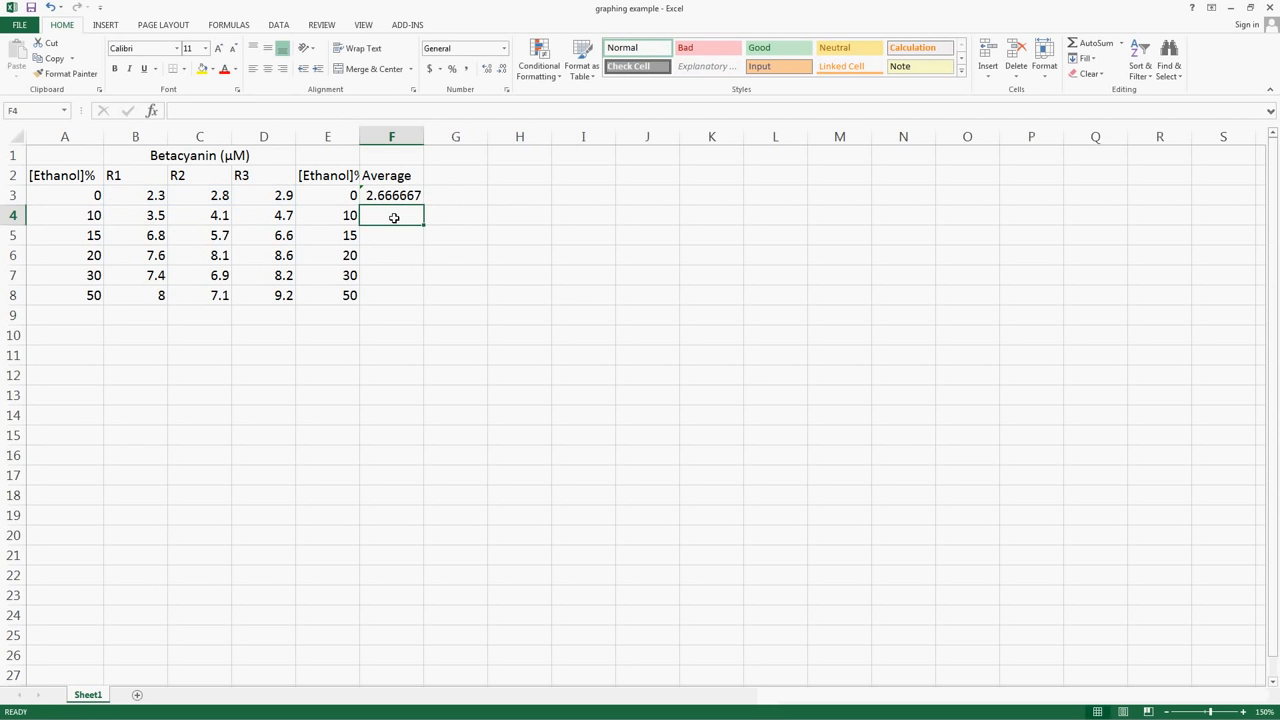
Calculate the average of the 10% ethanol replicates in F4 with =average(B4:D4)
type("=")
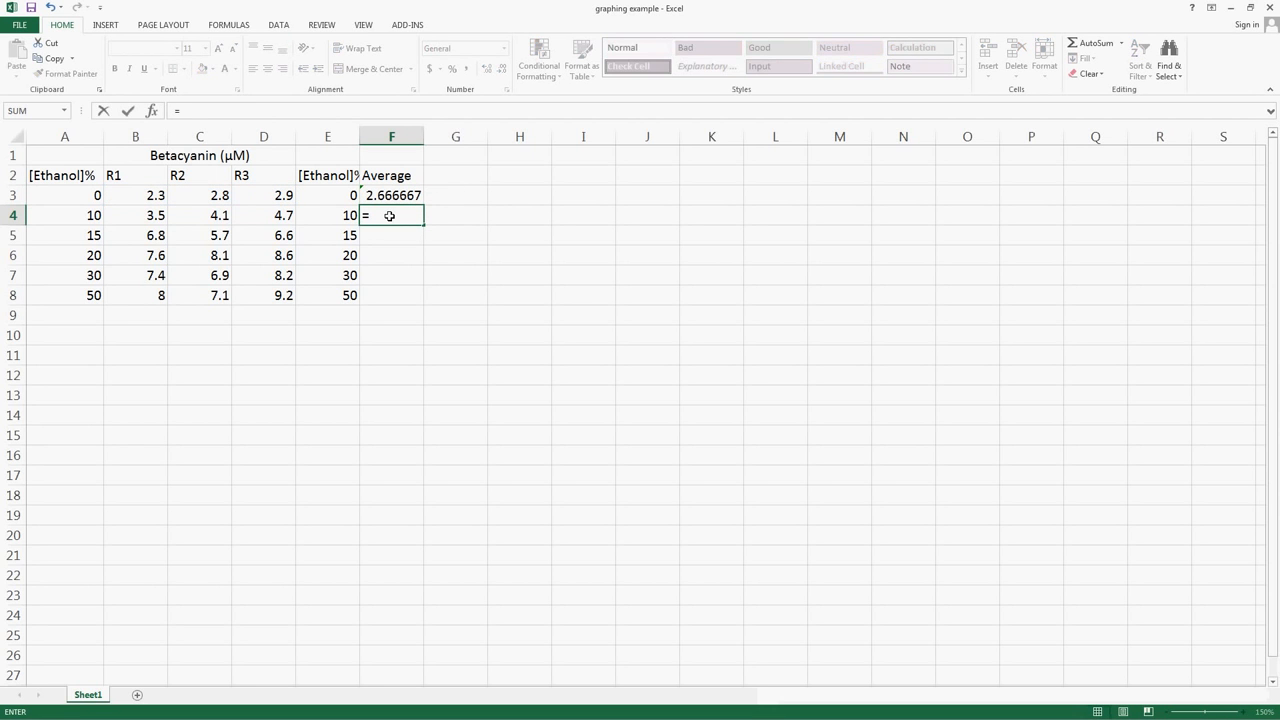
type("average(")
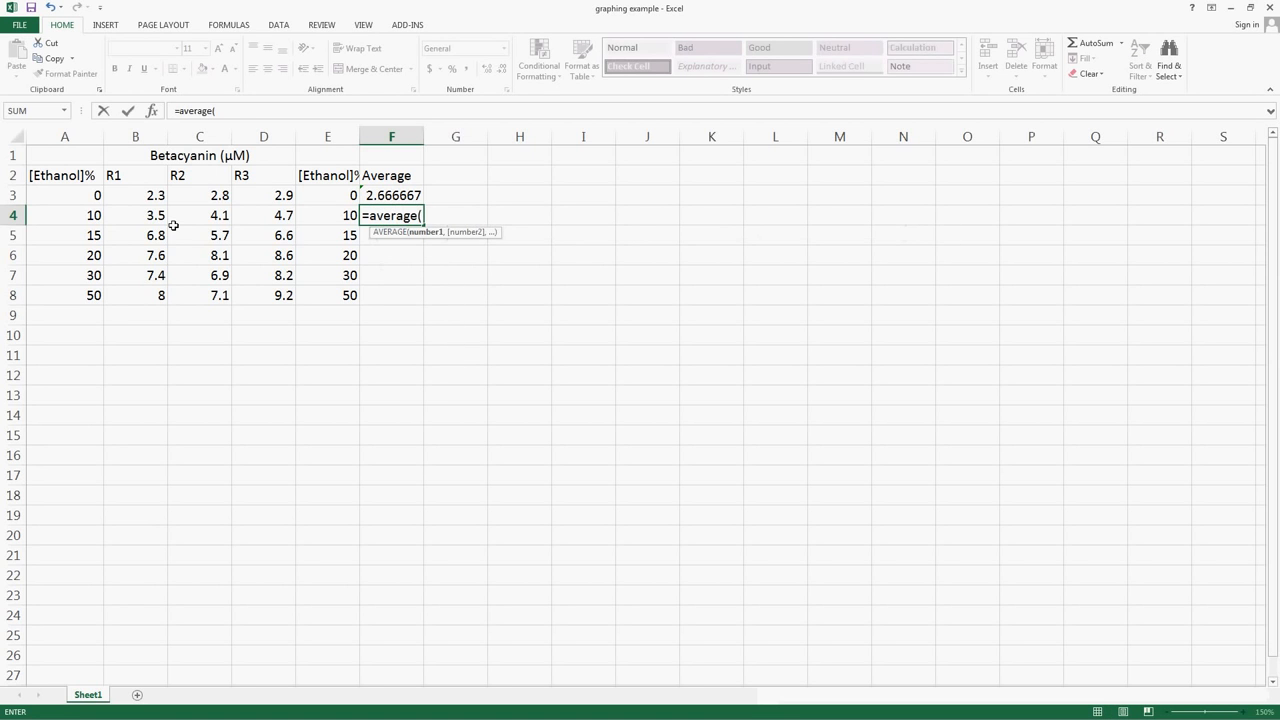
left_click_drag(152, 213, 259, 207)
type(")")
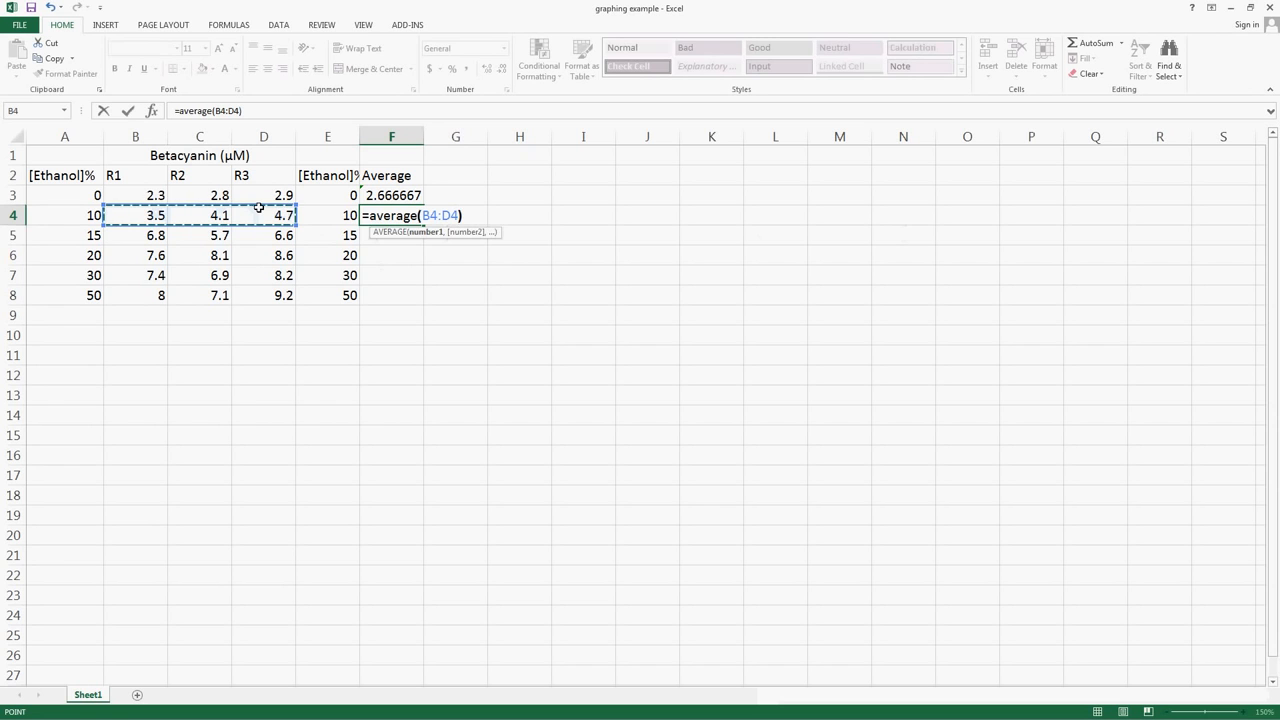
key("Return")
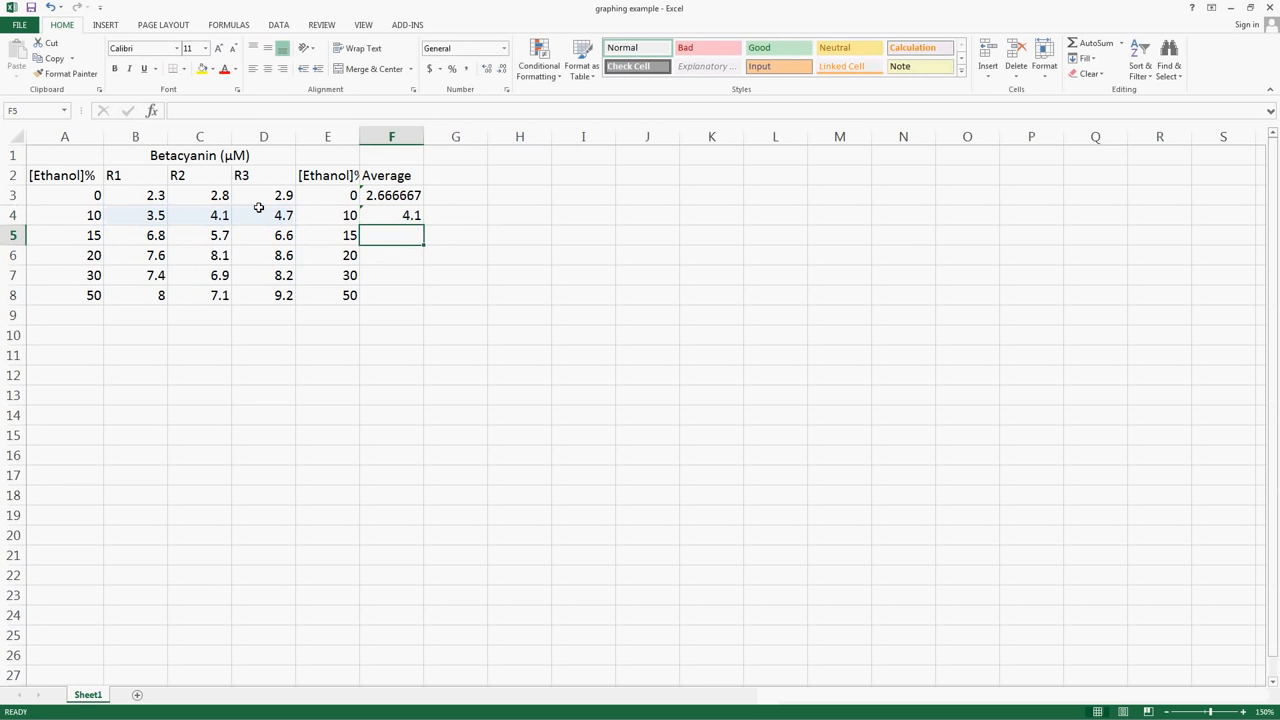
Copy the average formula from F4 into F5 through F8 for the remaining ethanol concentrations
left_click(410, 215)
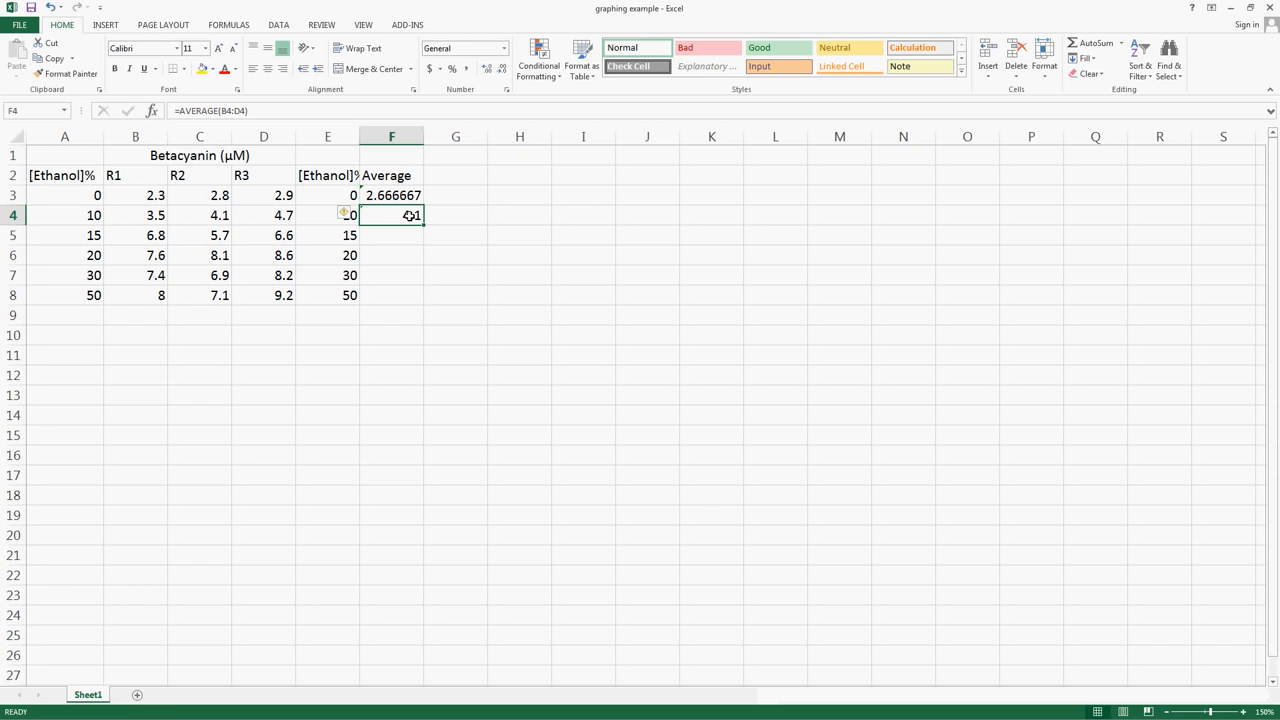
key("ctrl+c")
key("Down")
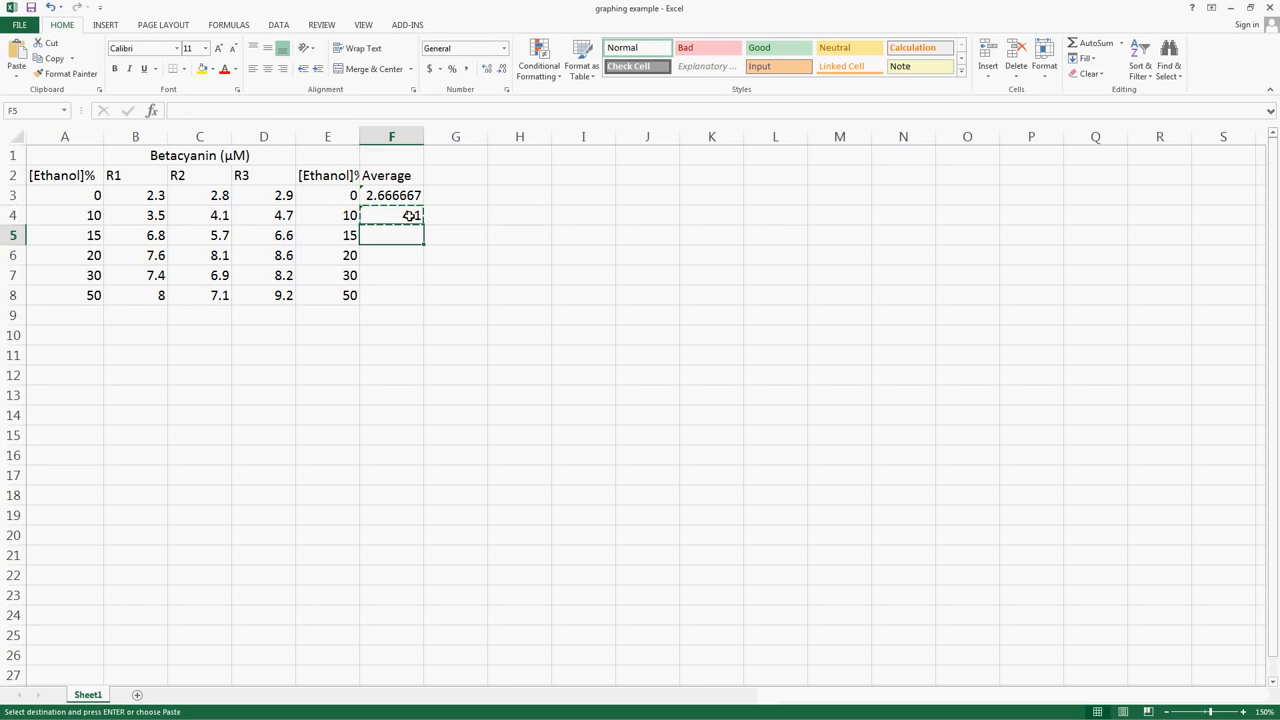
key("ctrl+v")
key("Down")
key("ctrl+v")
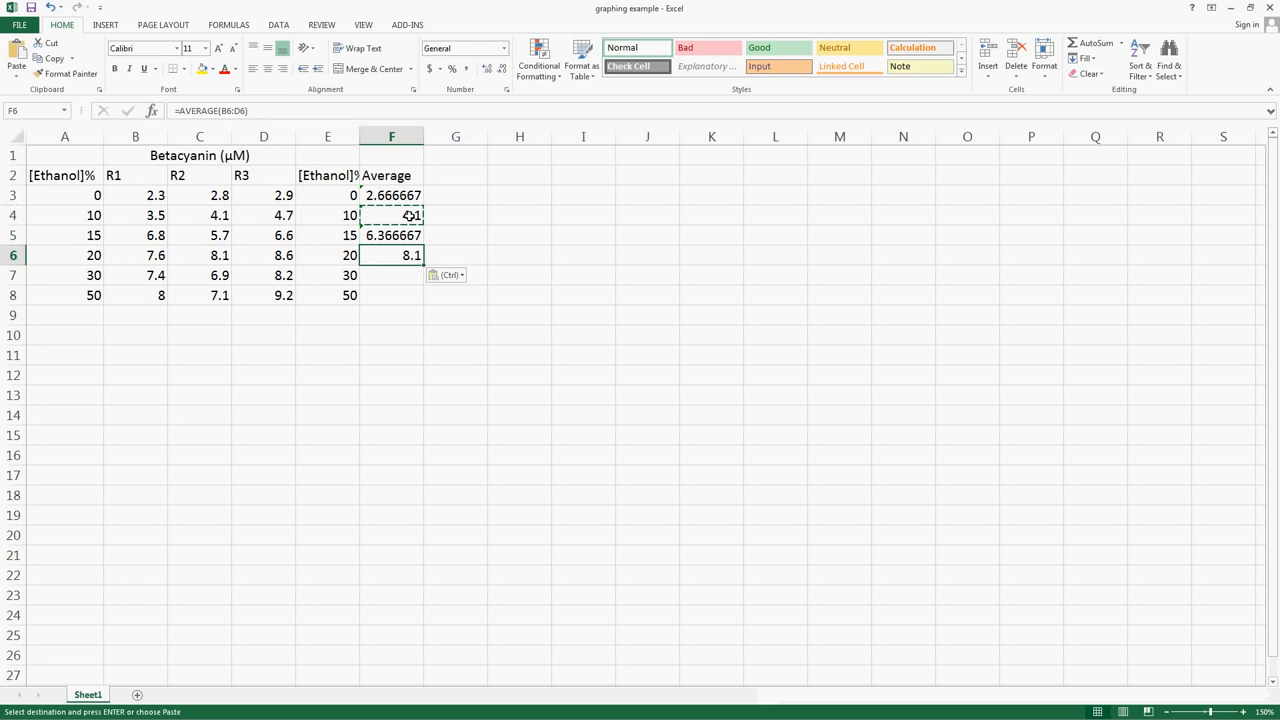
key("Down")
key("ctrl+v")
key("Down")
key("ctrl+v")
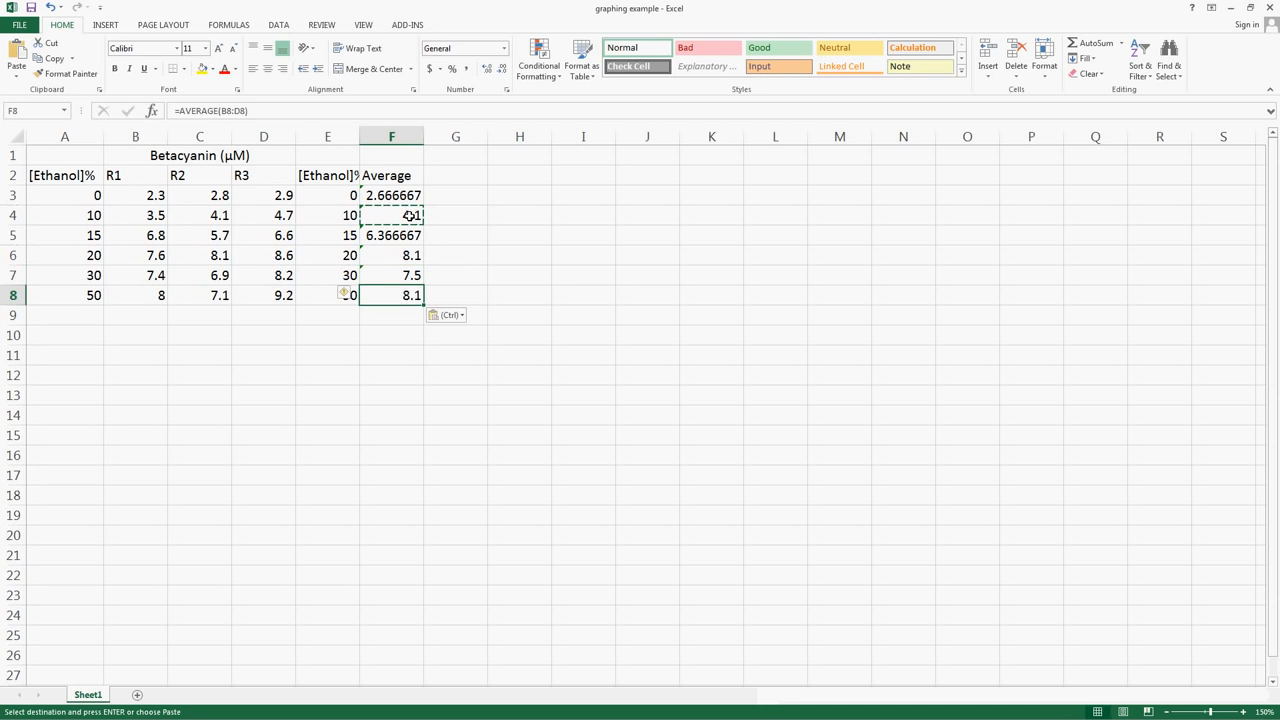
left_click(446, 239)
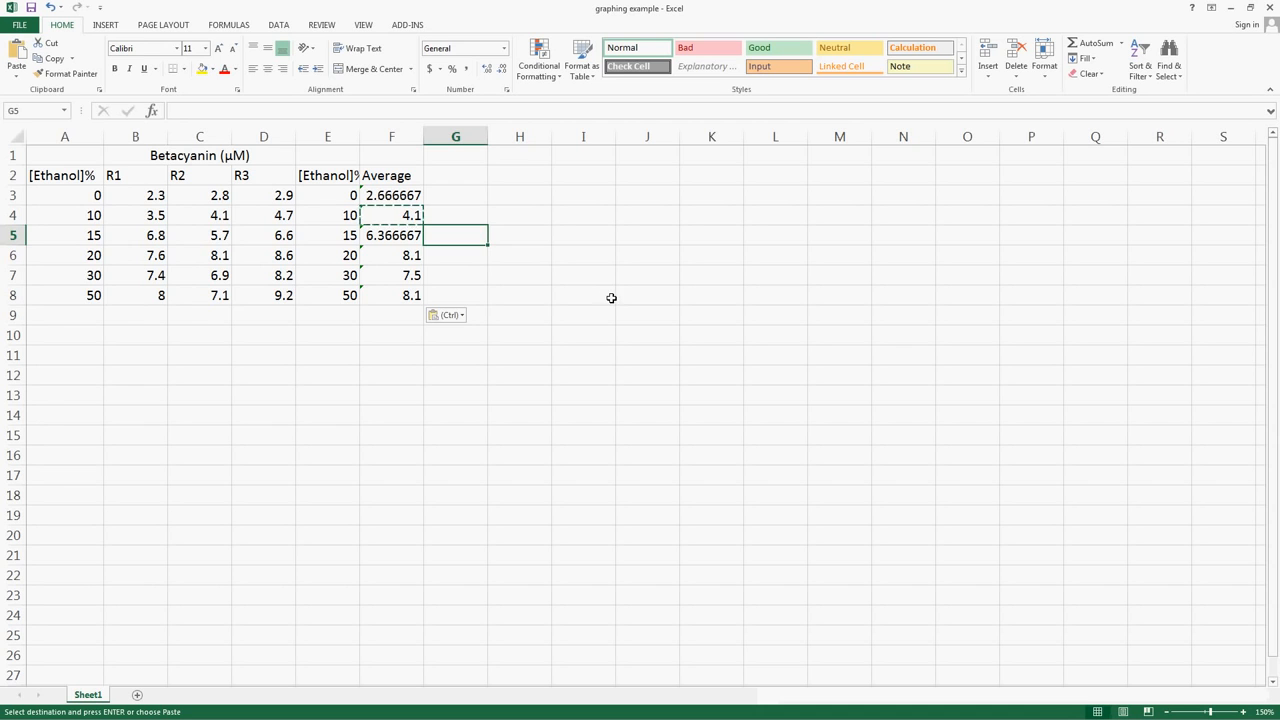
Add the column headers "SD" in G2 and "SE" in H2
left_click(453, 175)
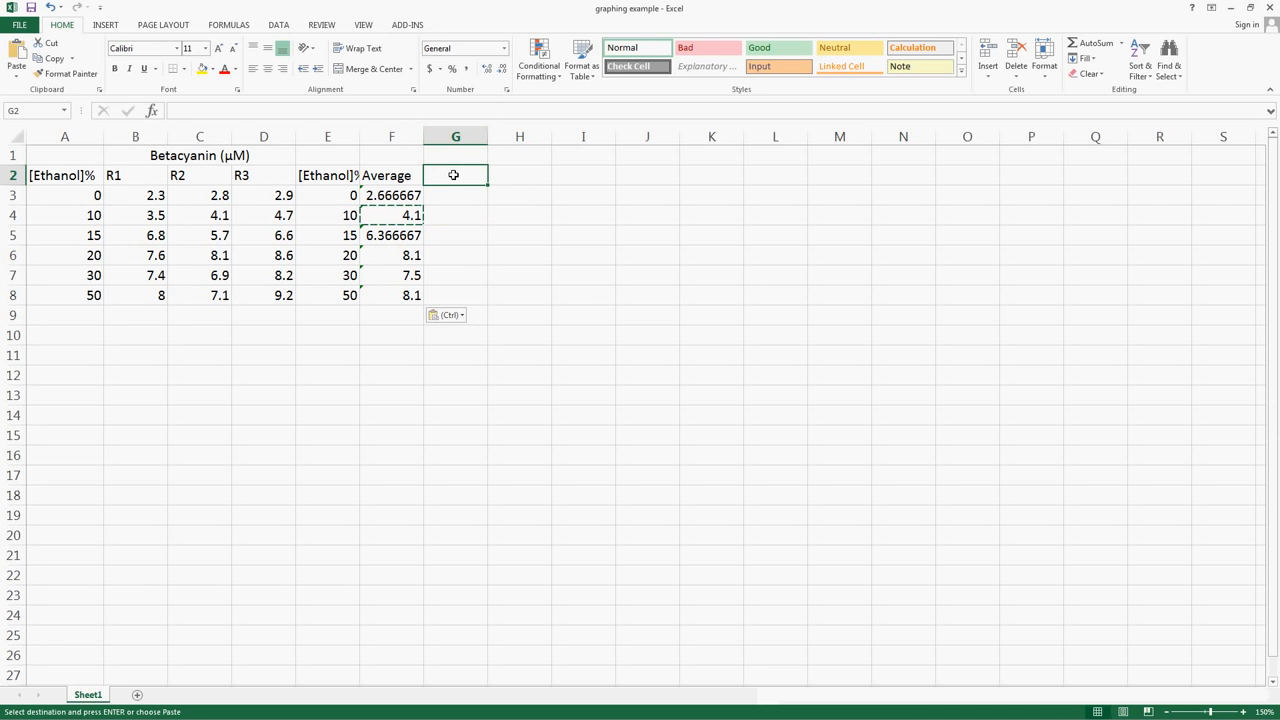
type("SD")
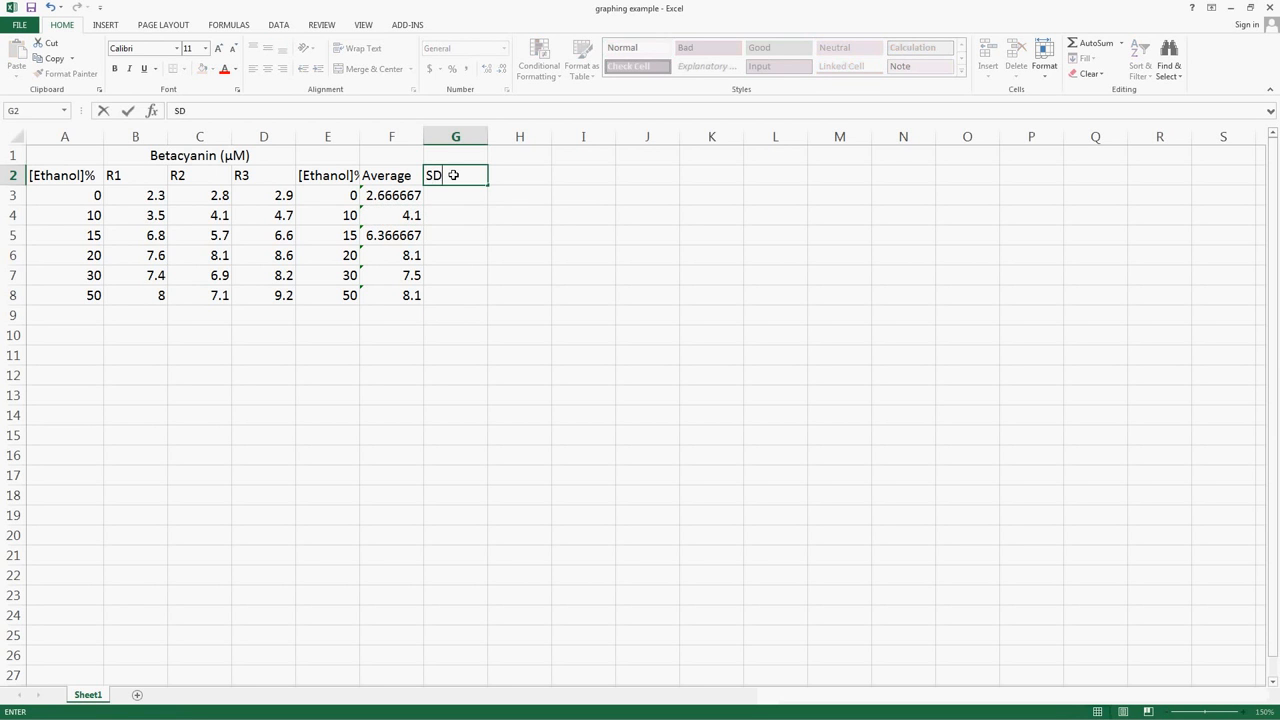
left_click(528, 177)
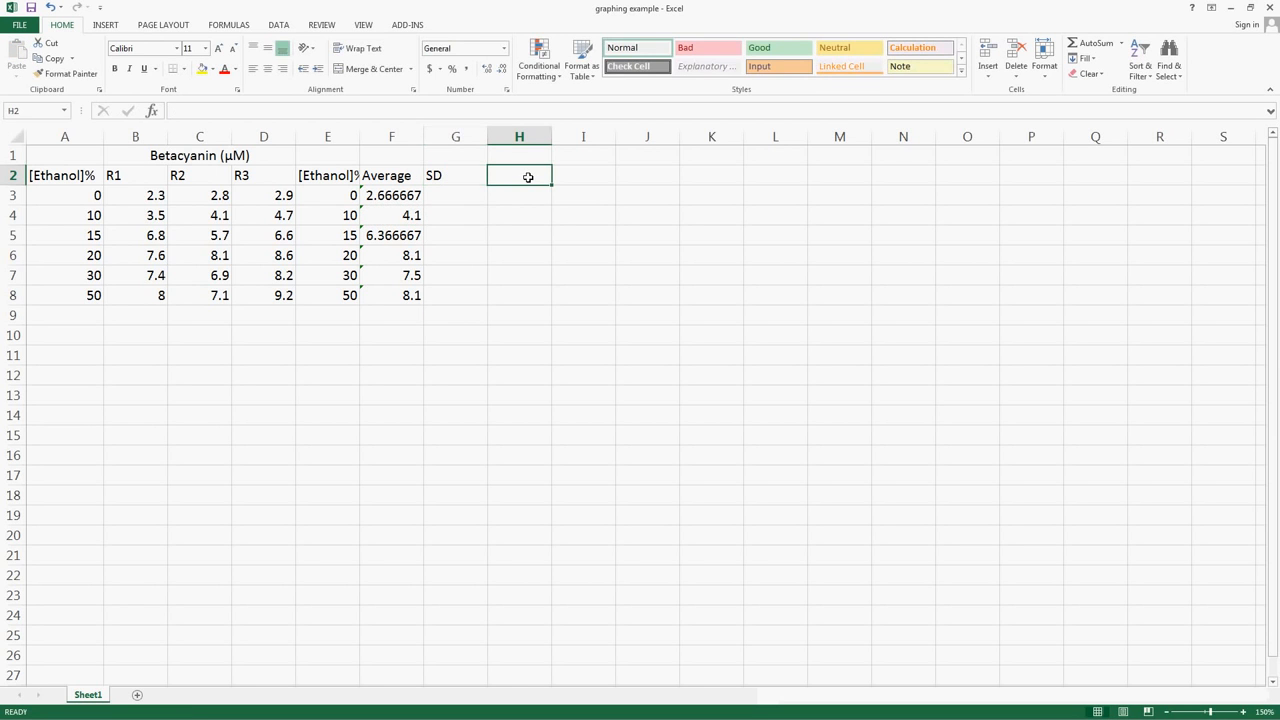
type("SE")
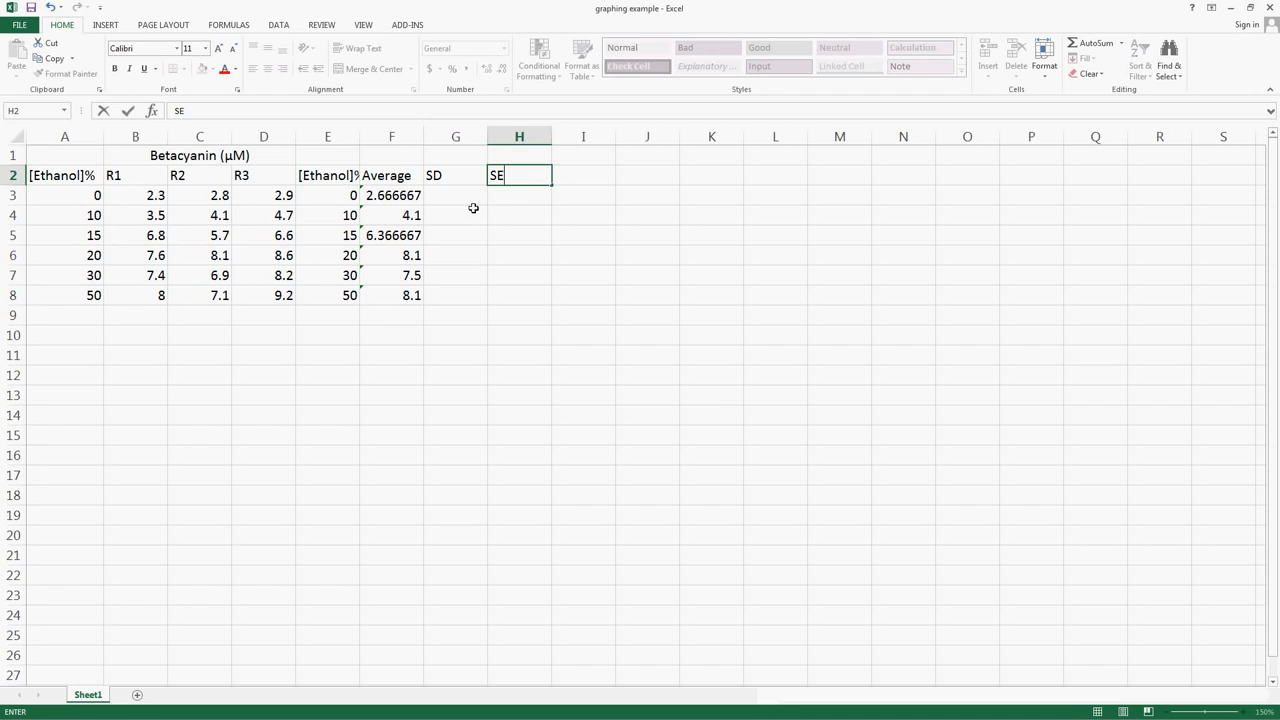
Calculate the standard deviation of the 0% ethanol replicates in G3 with =stdeva(B3:D3)
left_click(452, 199)
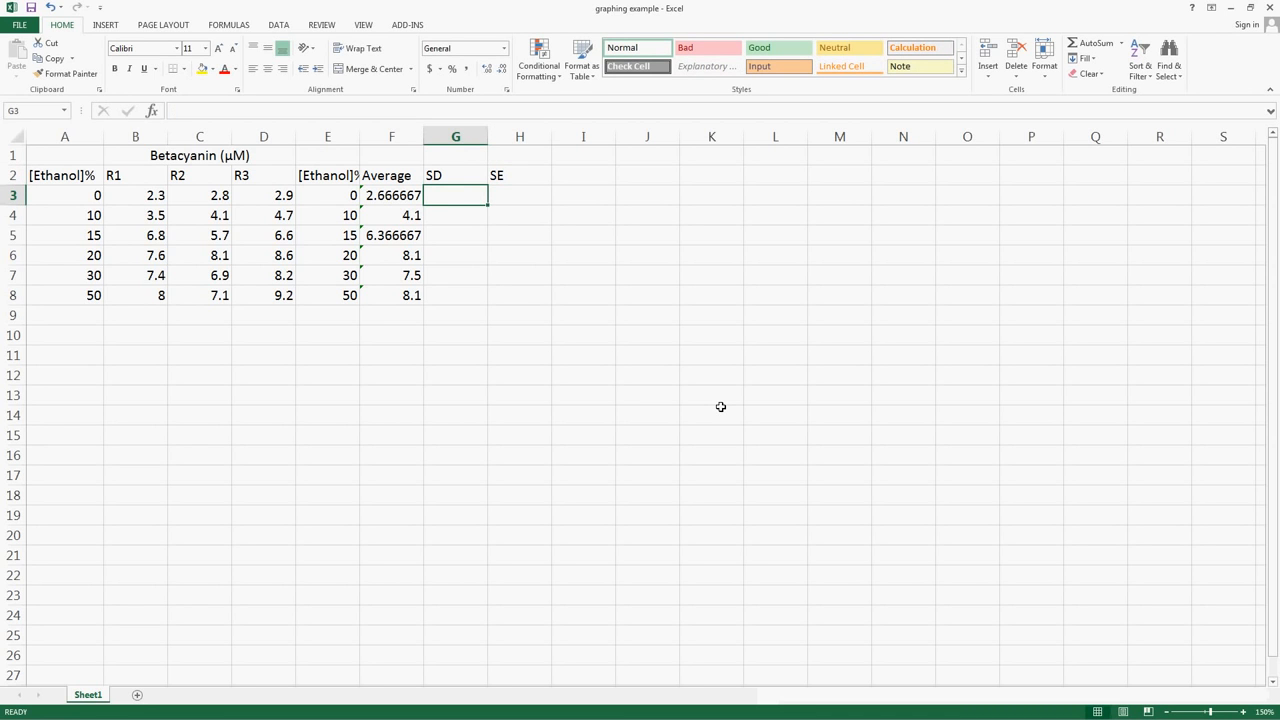
type("=")
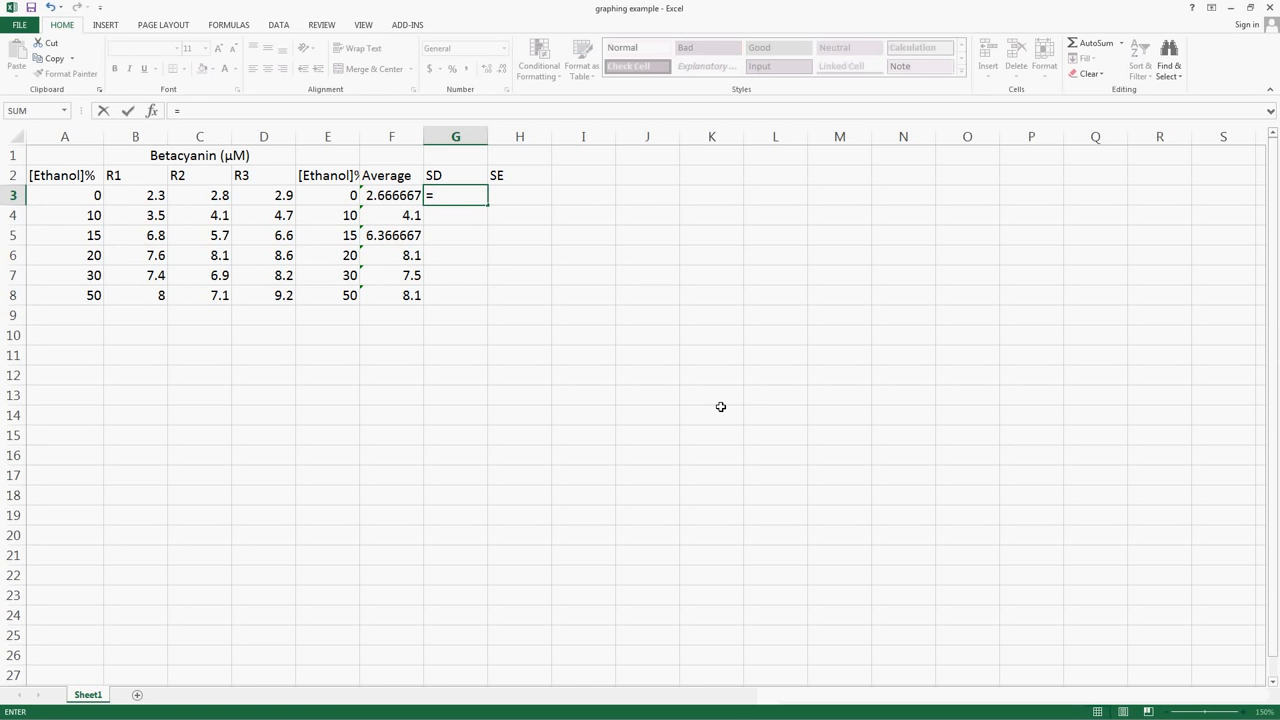
type("stdeva")
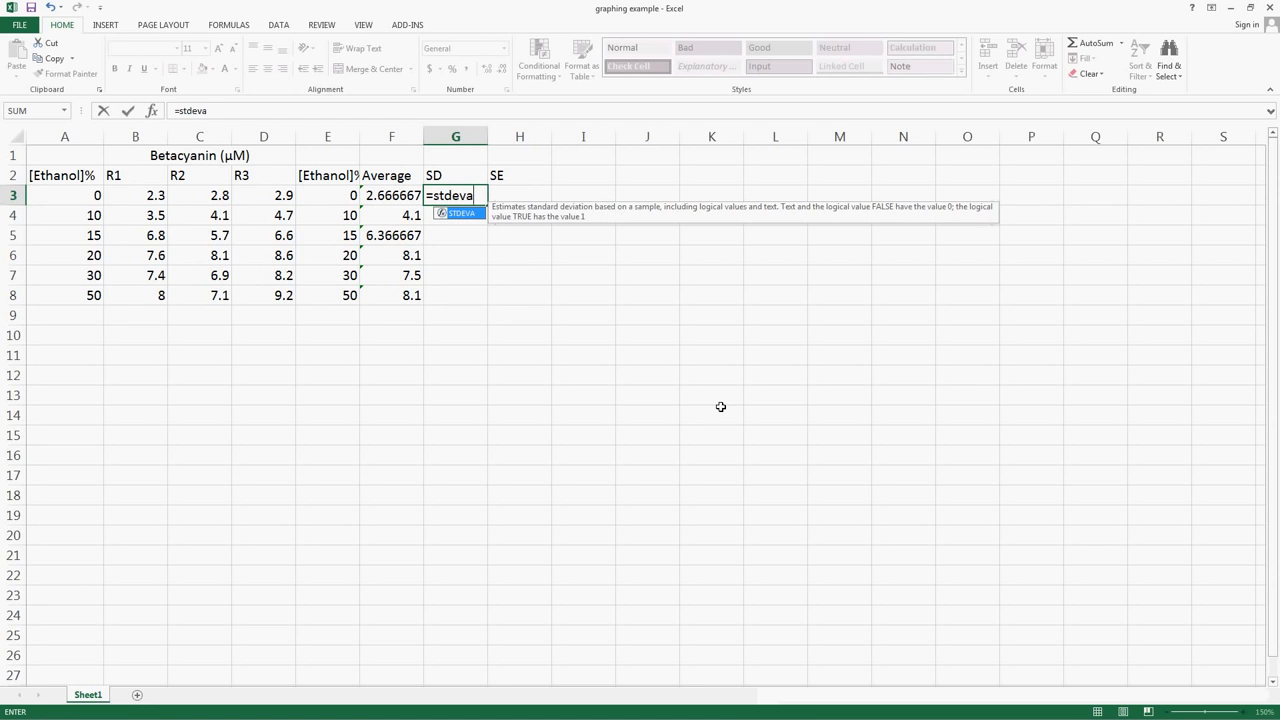
type("(")
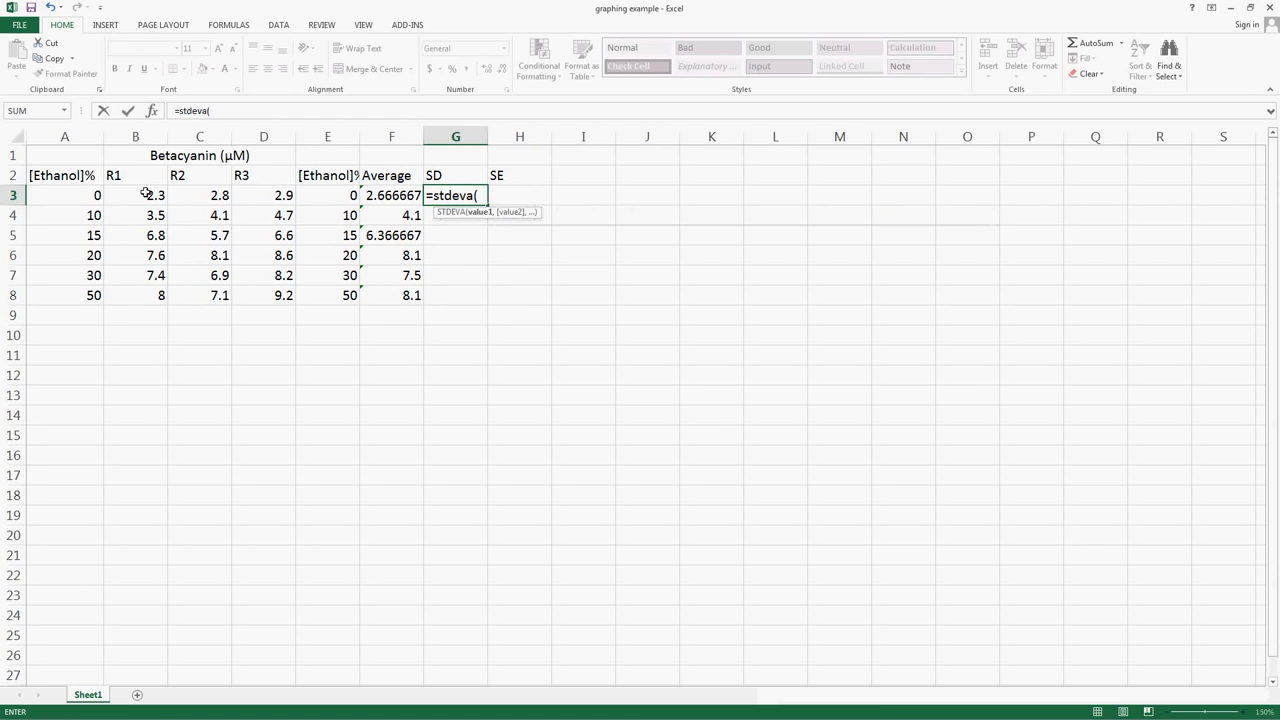
left_click_drag(143, 194, 250, 192)
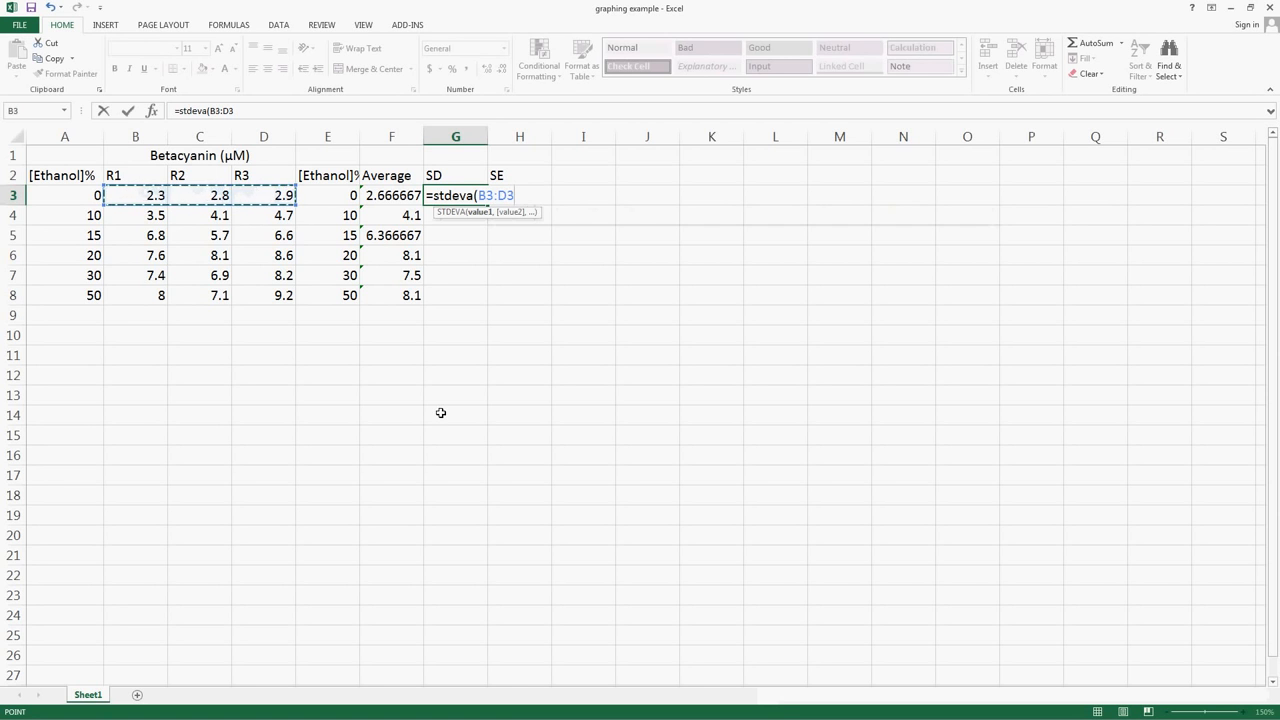
type(")")
key("Return")
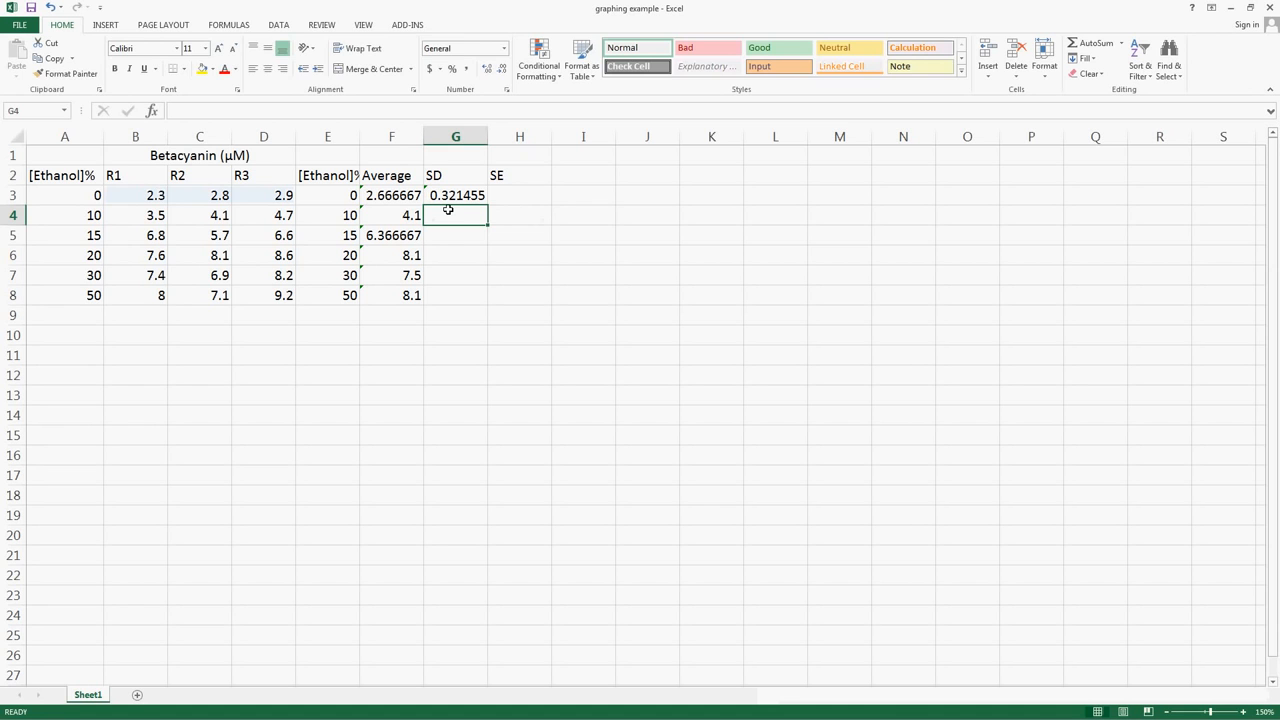
Calculate the standard deviation of the 10% ethanol replicates in G4 with =stdeva(B4:D4)
type("=s")
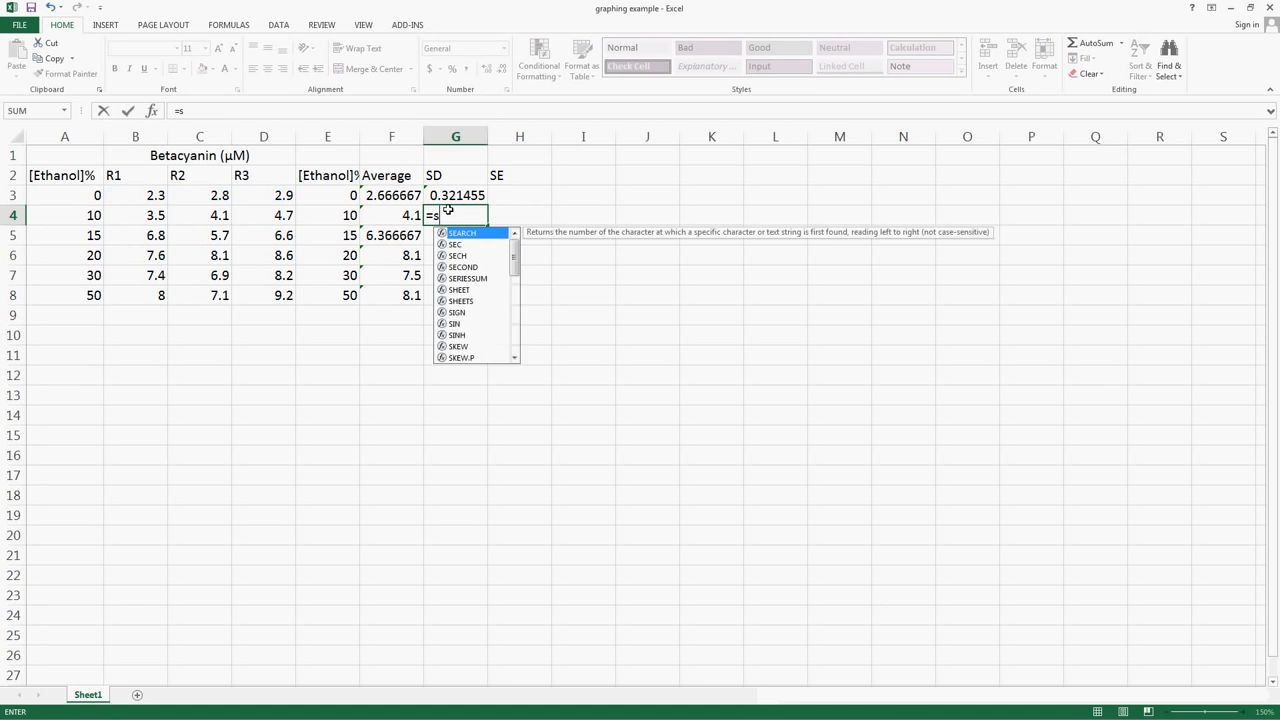
type("tdeva")
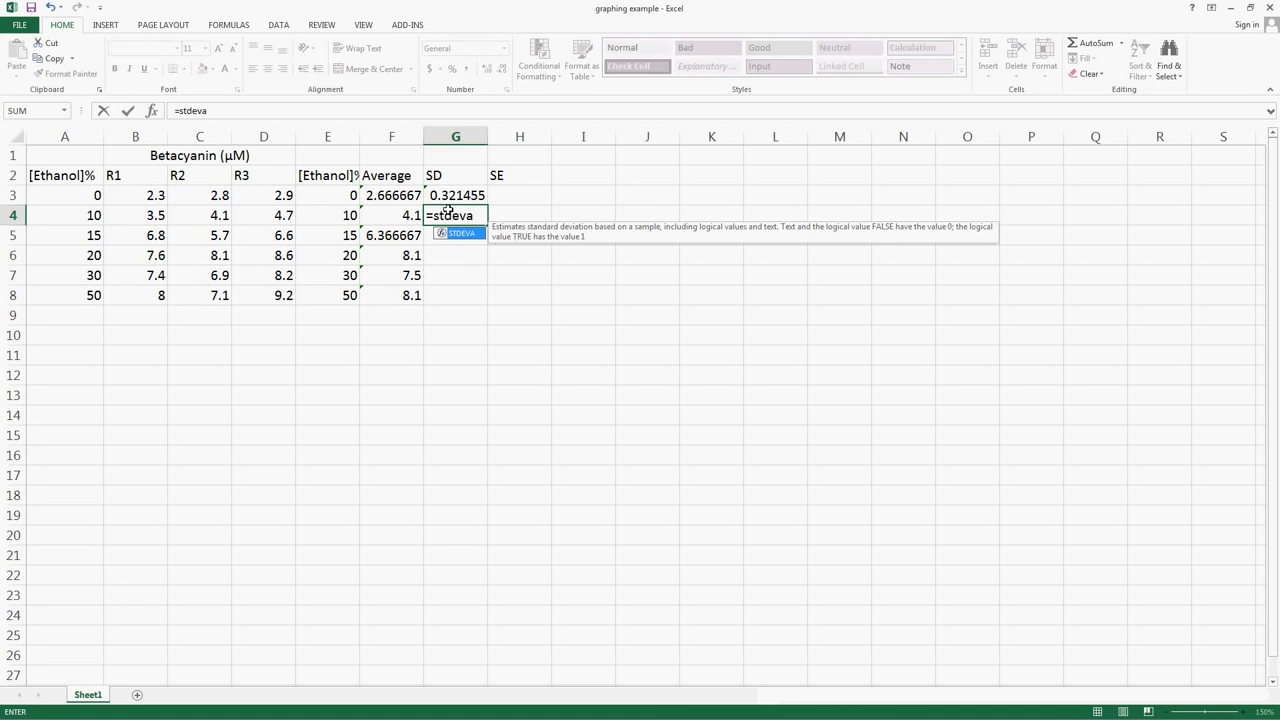
type("(")
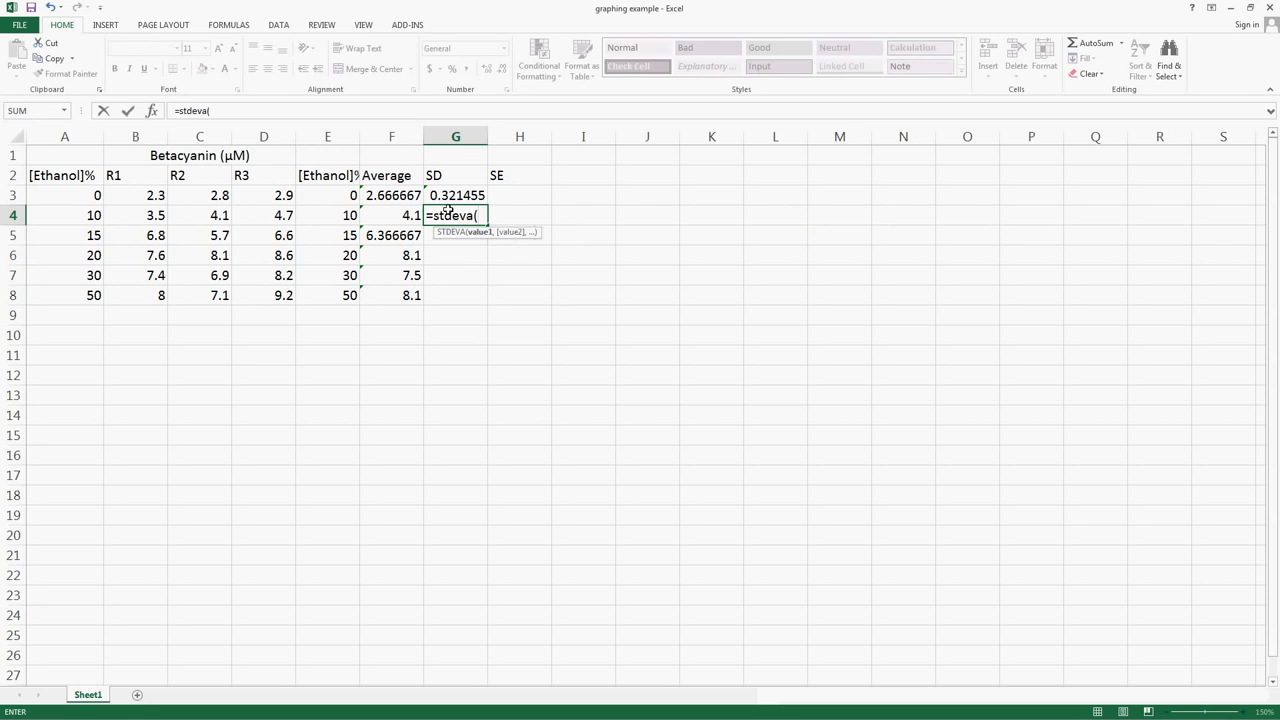
left_click_drag(137, 212, 267, 213)
type(")")
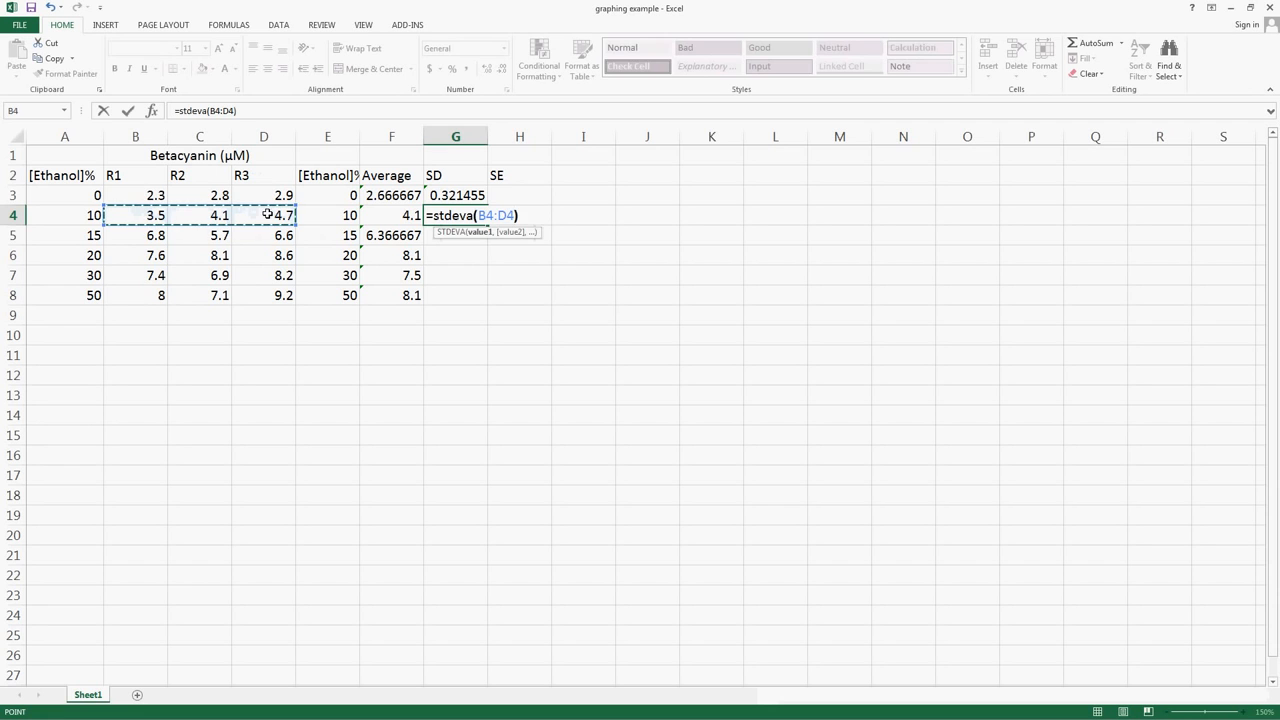
key("Return")
Copy the standard deviation formula from G4 into G5 through G8 for the remaining ethanol concentrations
left_click(448, 209)
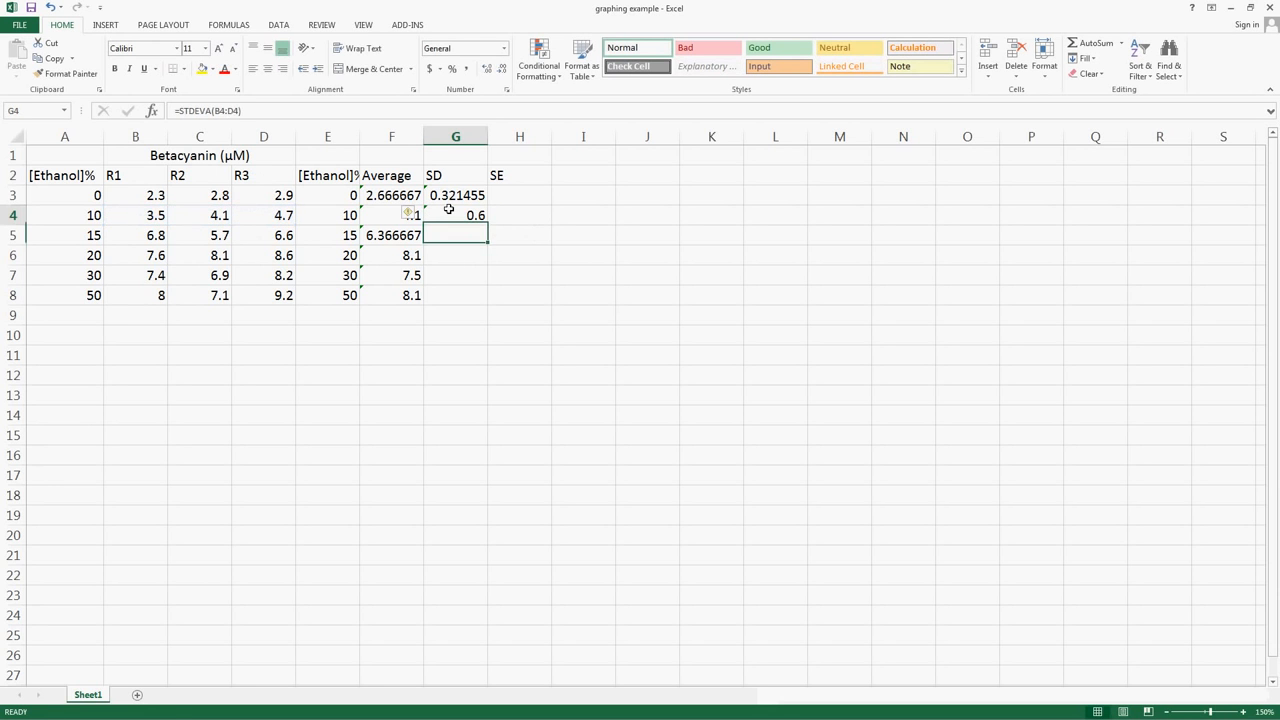
key("ctrl+c")
key("Down")
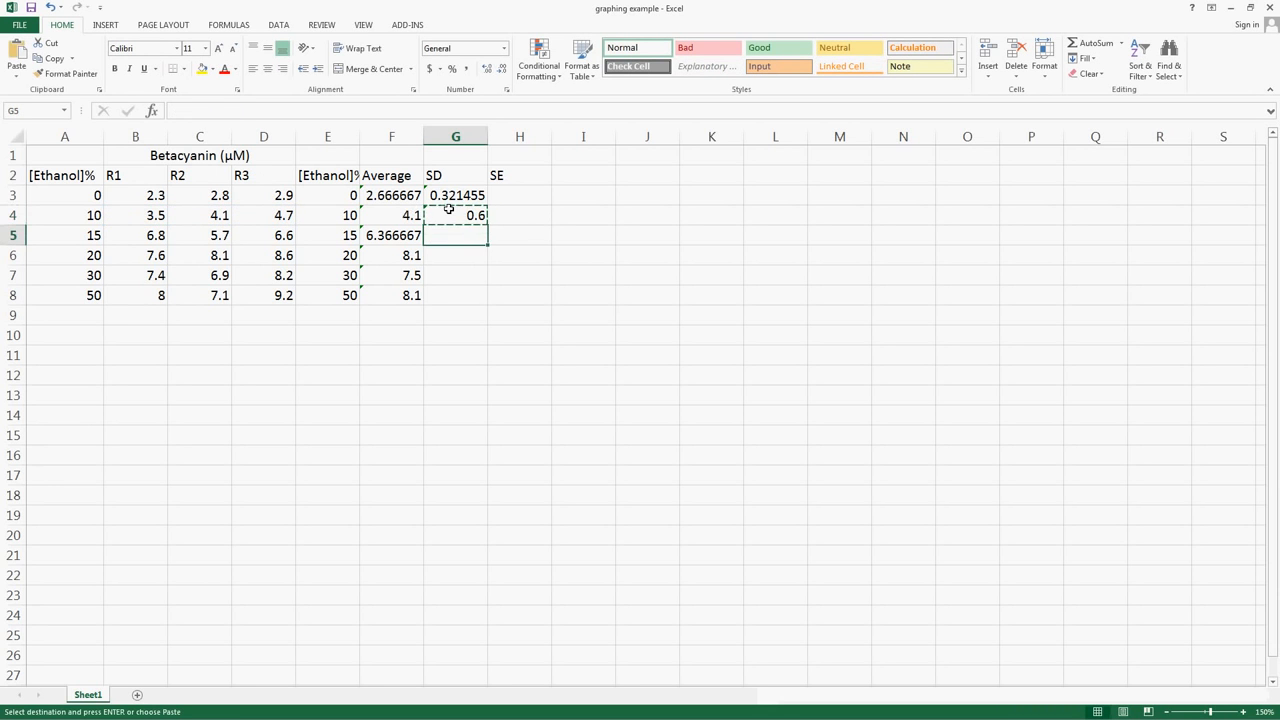
key("ctrl+v")
key("Down")
key("ctrl+v")
key("Down")
key("ctrl+v")
key("Down")
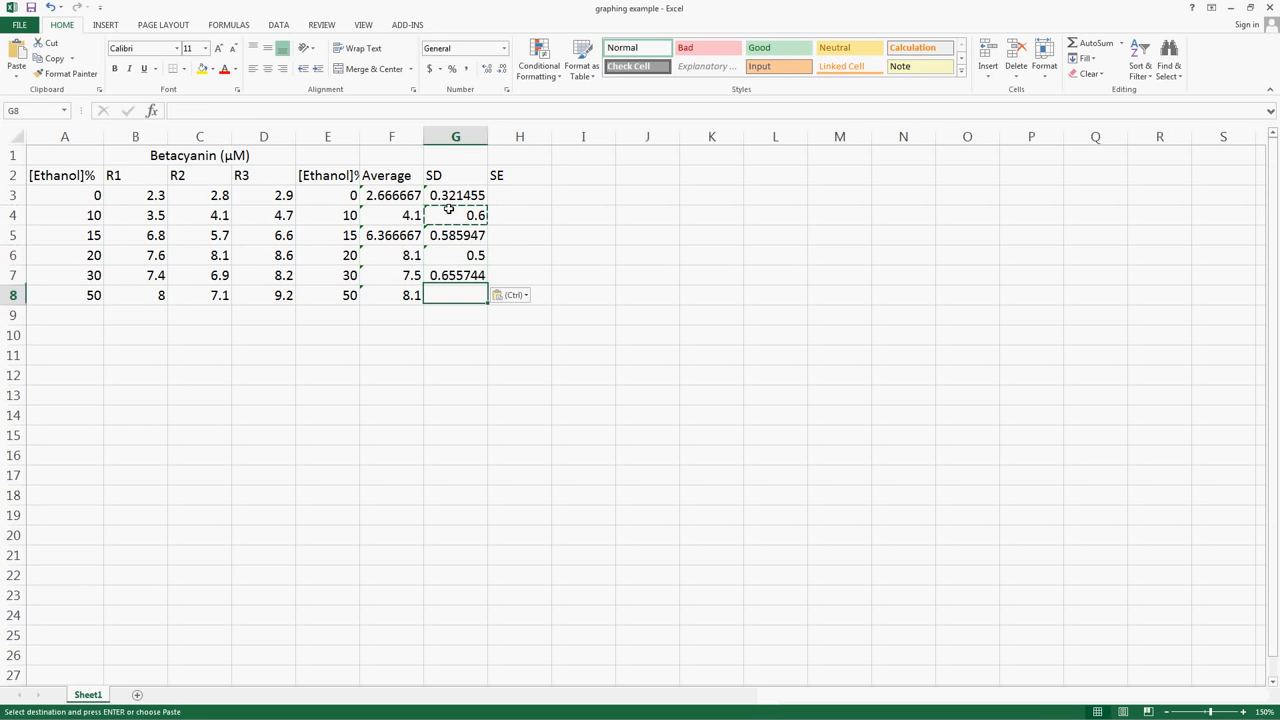
key("ctrl+v")
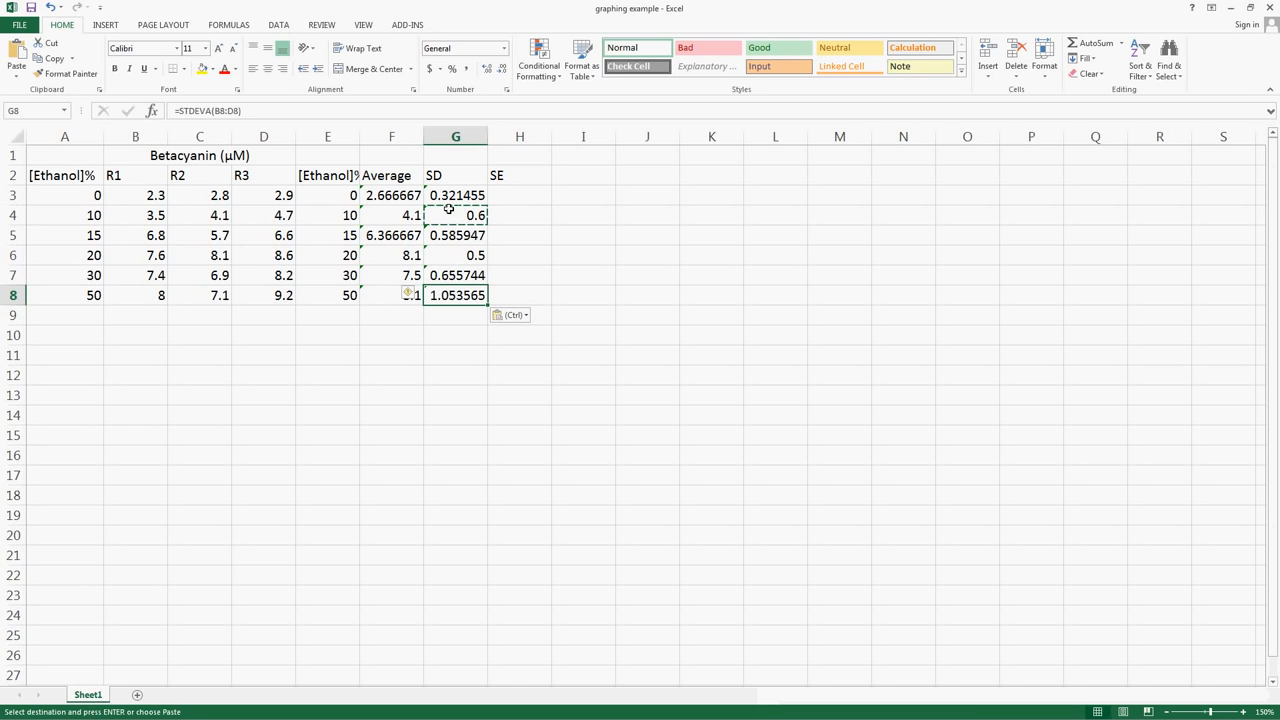
Calculate the standard error for 0% ethanol in H3 with =G3/sqrt(3)
left_click(520, 192)
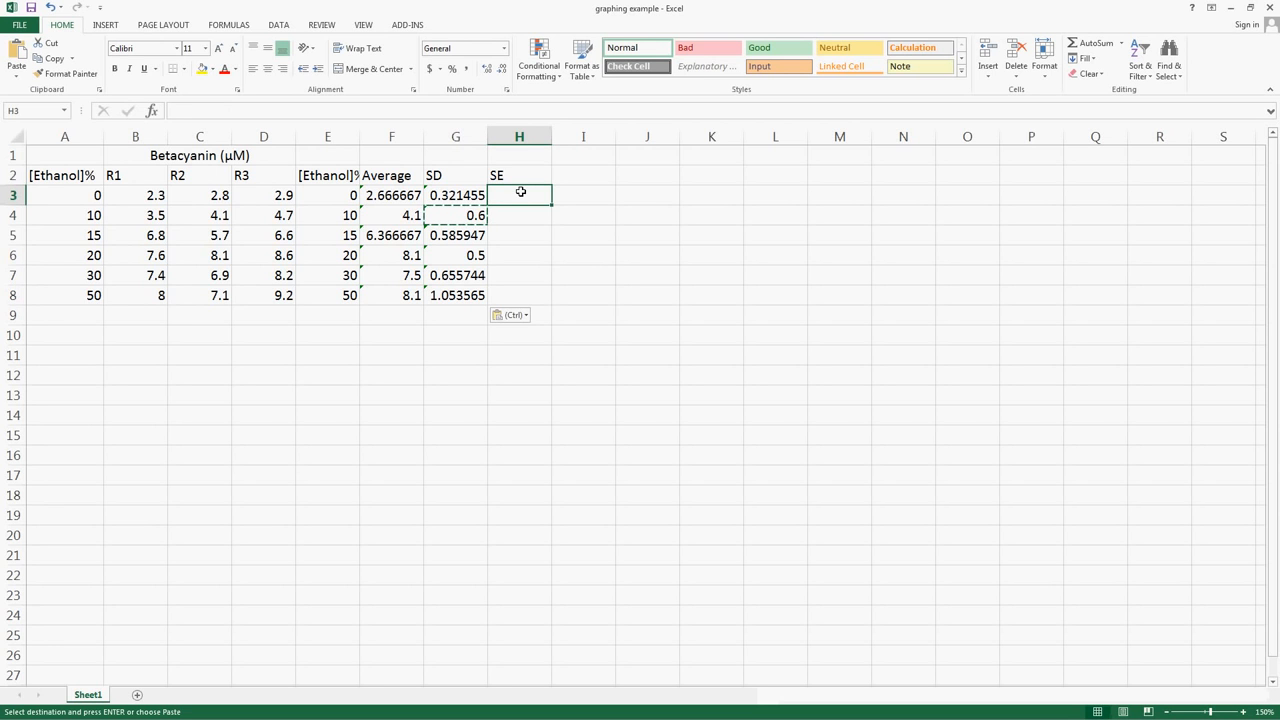
type("=")
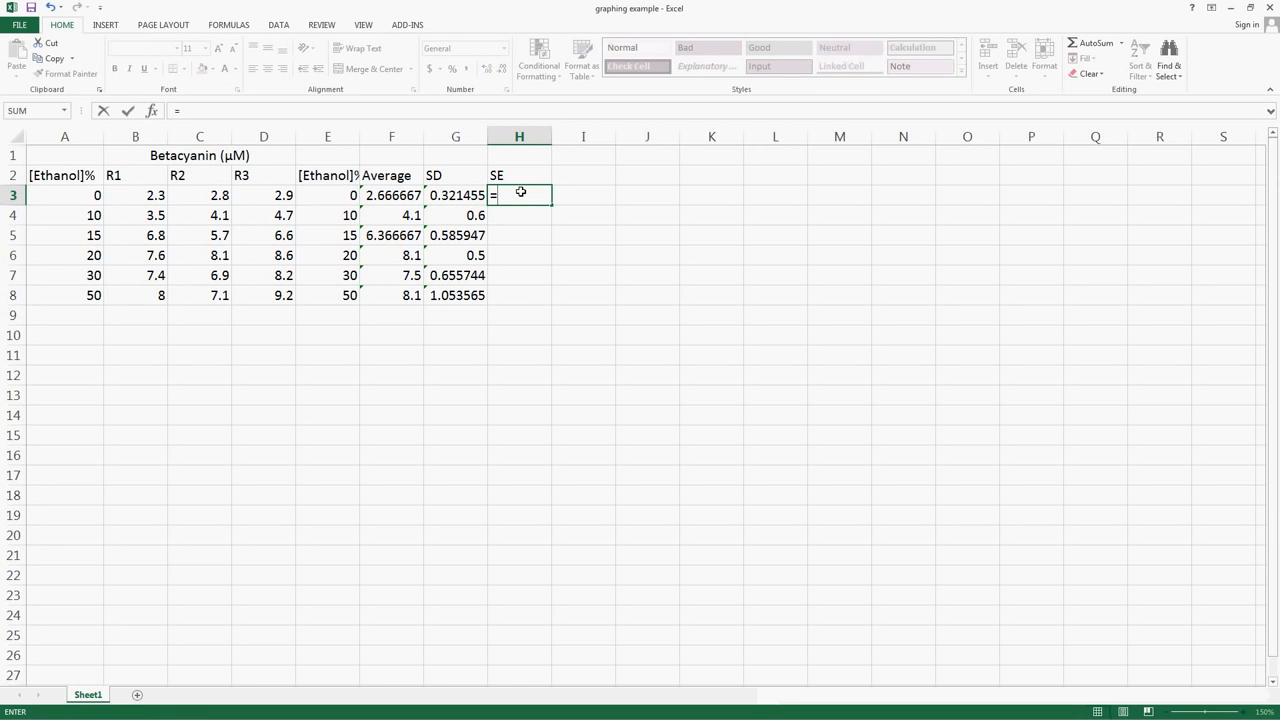
left_click(447, 190)
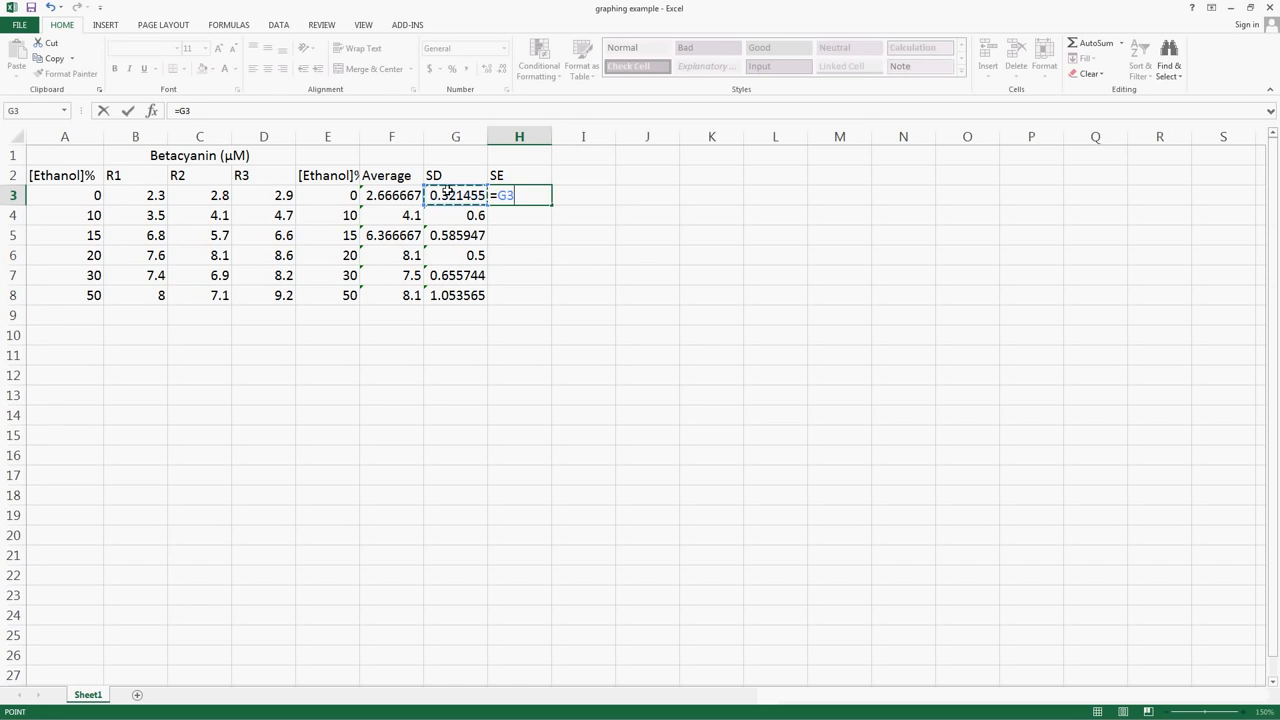
type("/sqrt")
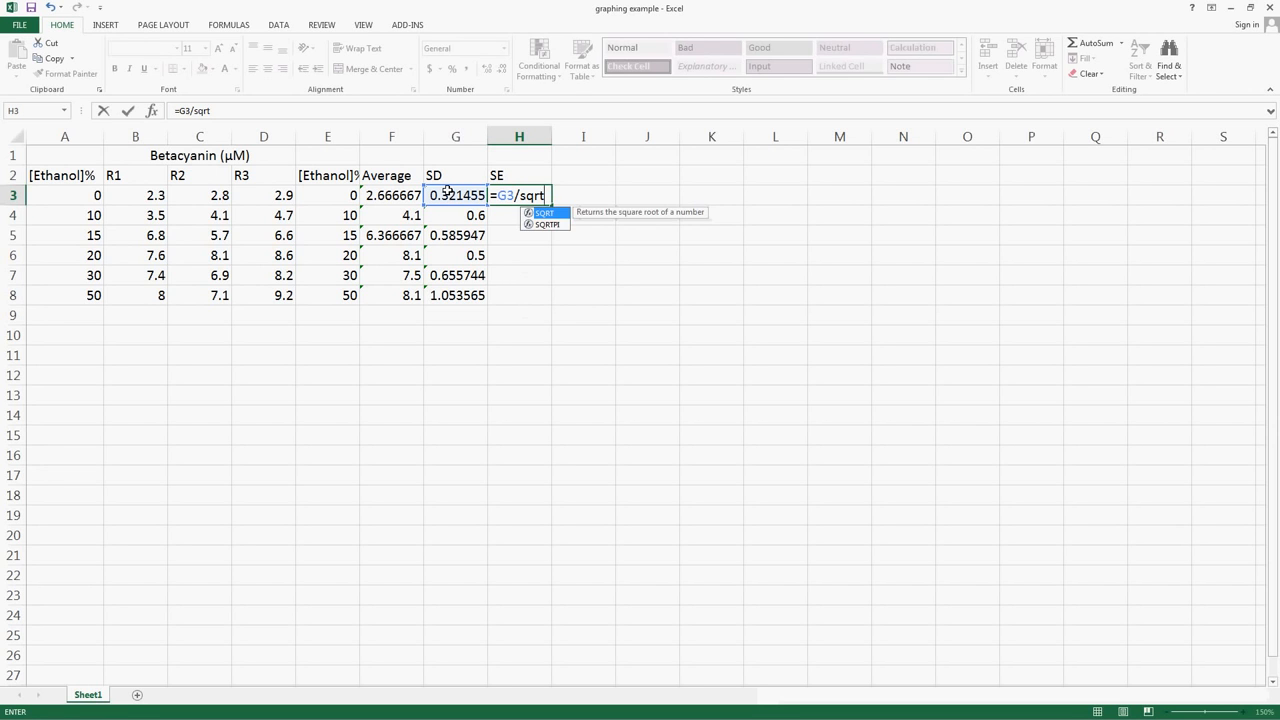
type("(")
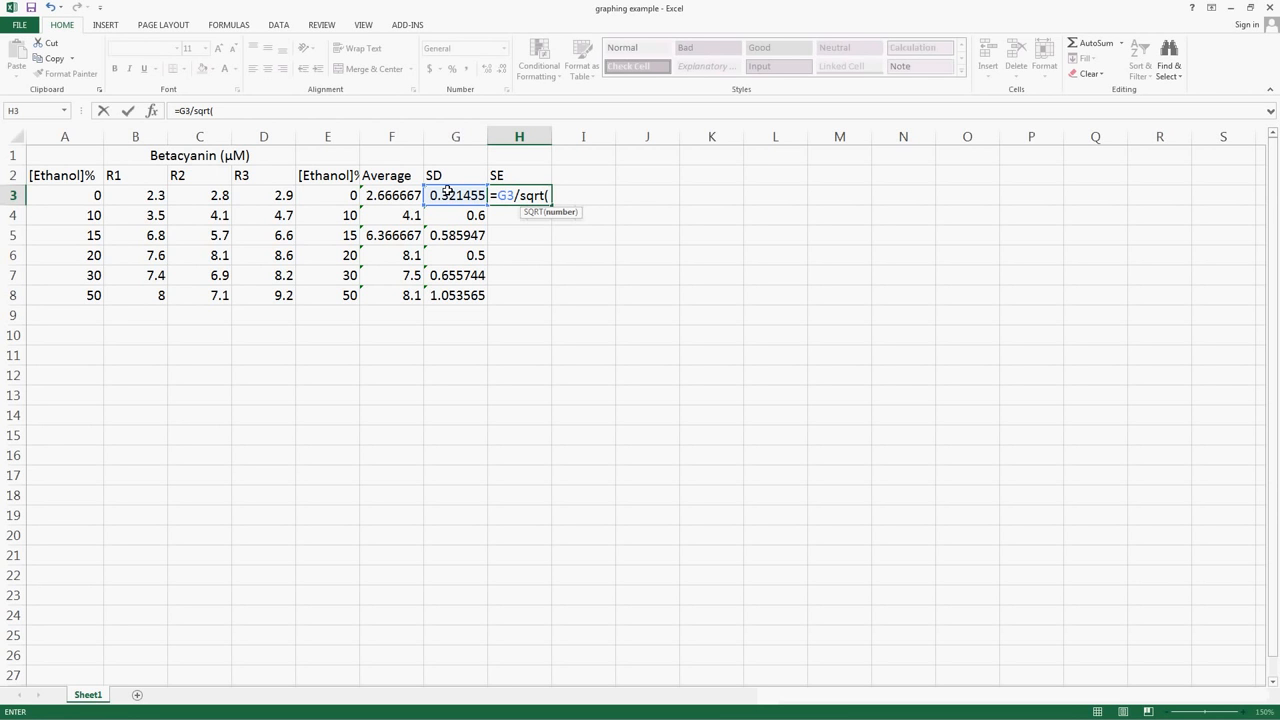
type("3)")
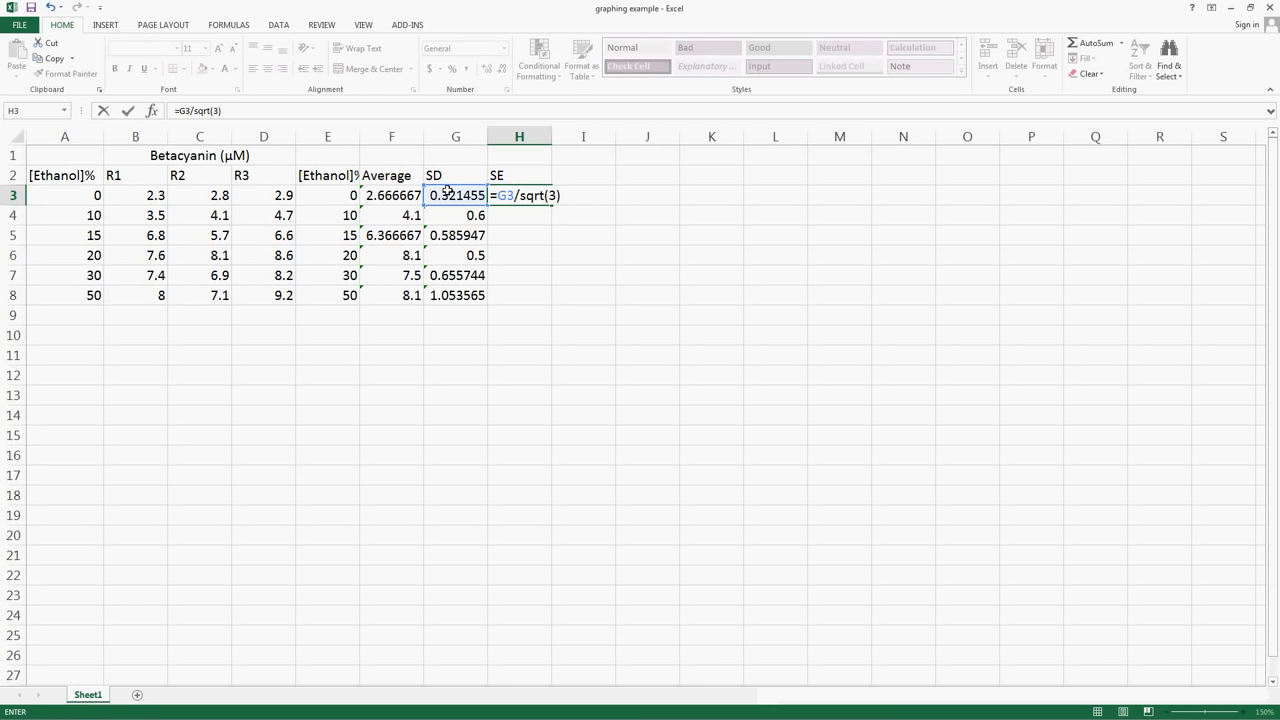
key("Return")
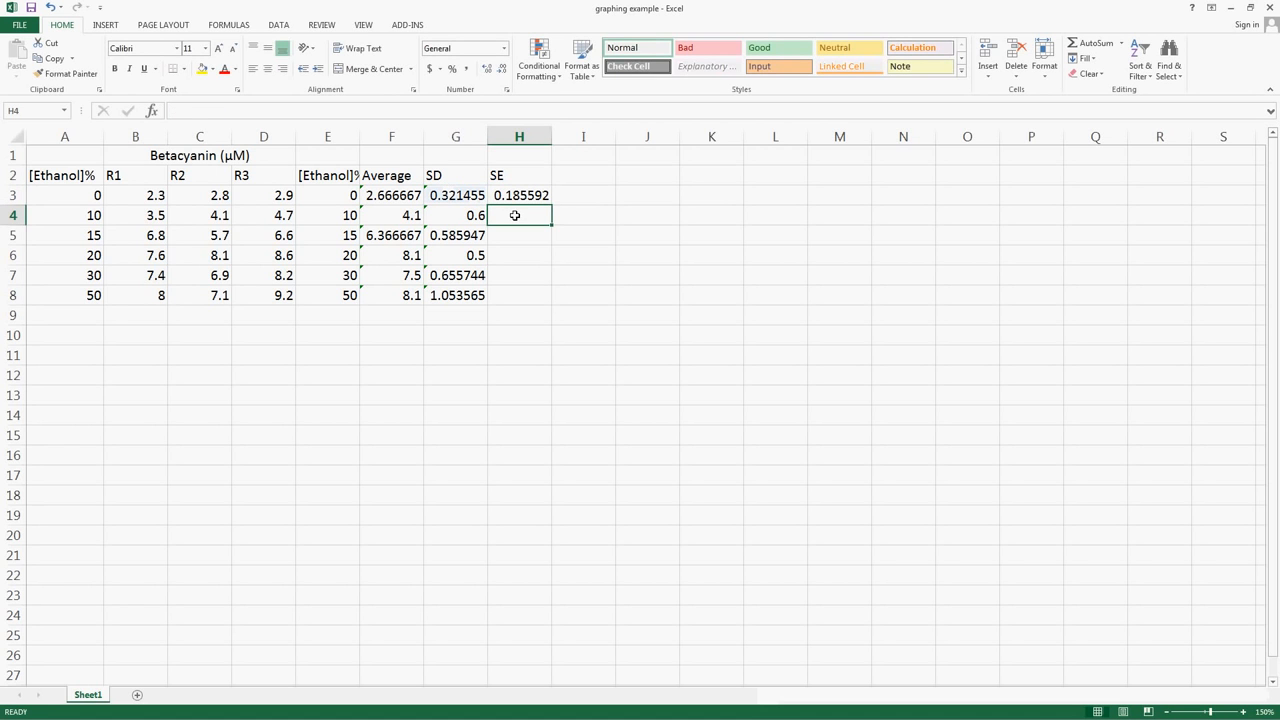
Calculate the standard error for 10% ethanol in H4 with =G4/sqrt(3)
type("=s")
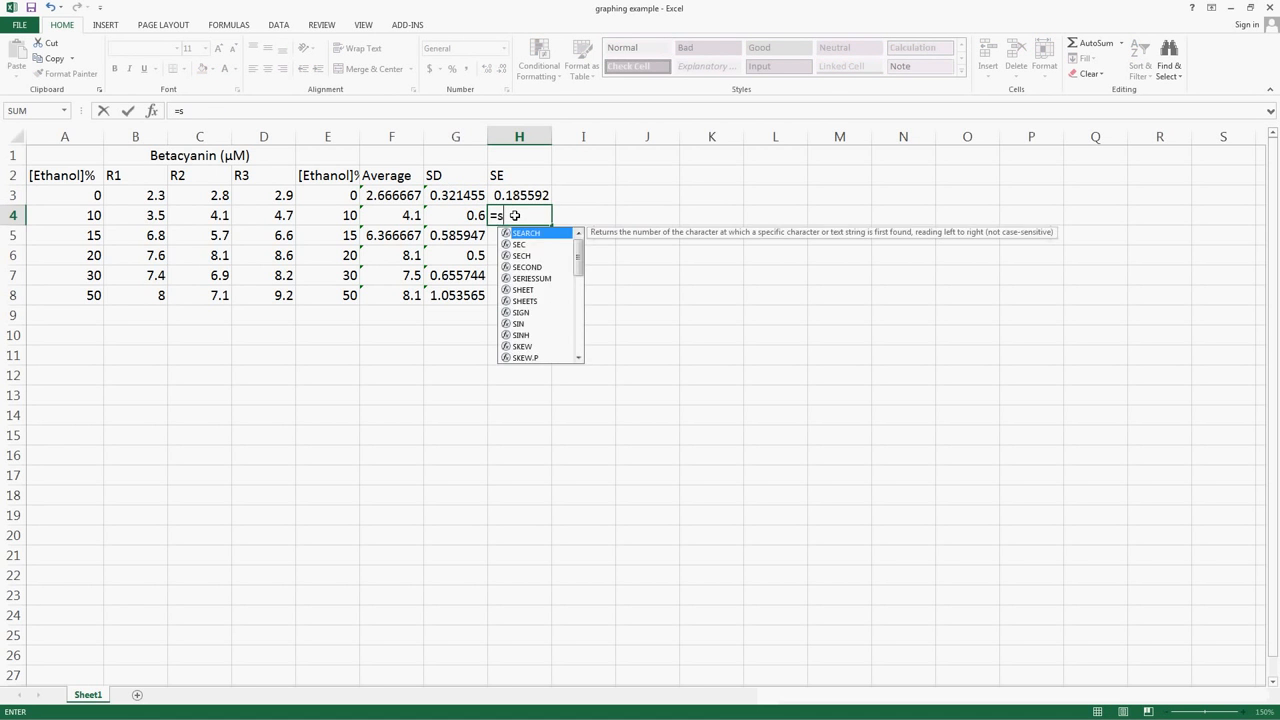
key("BackSpace")
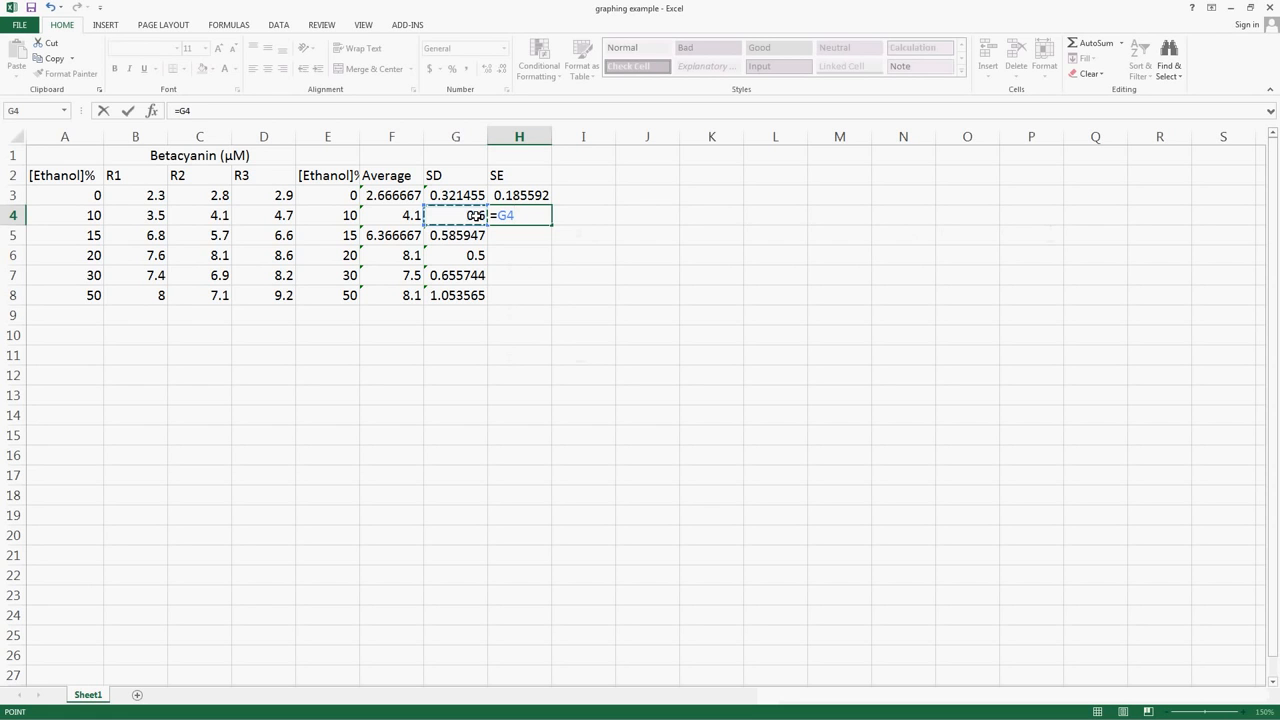
type("/sqrt")
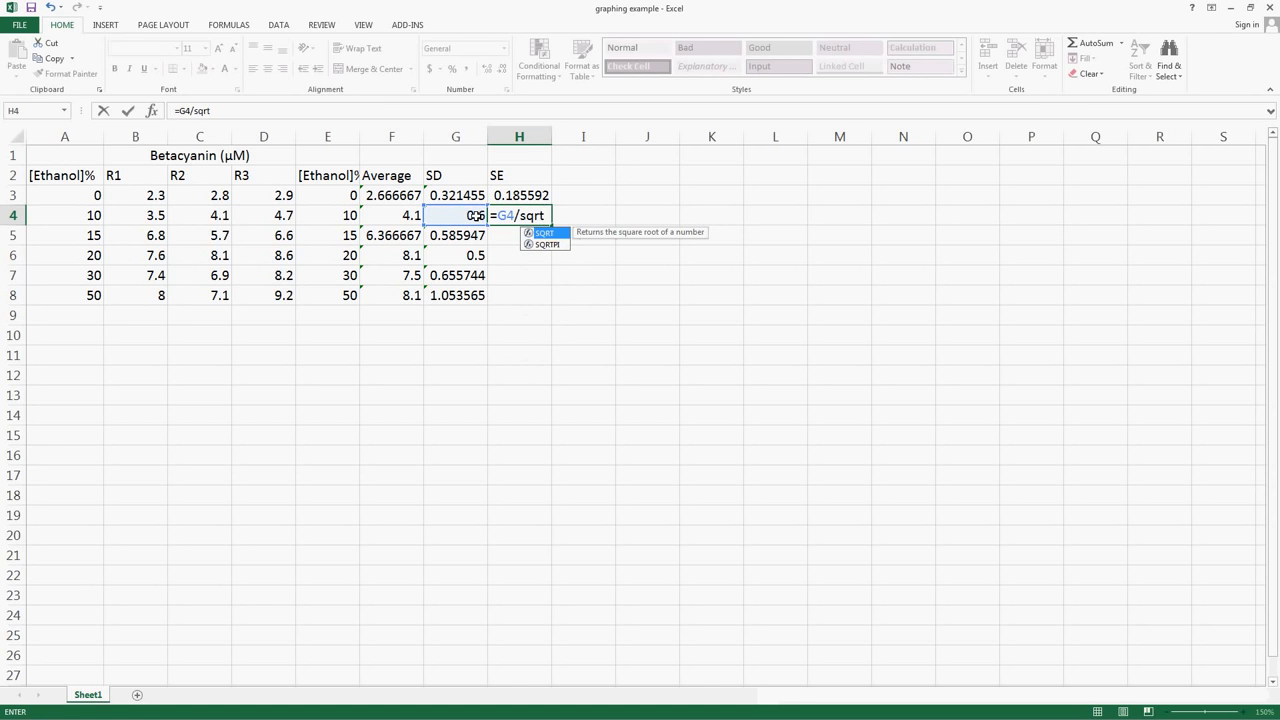
type("(3)")
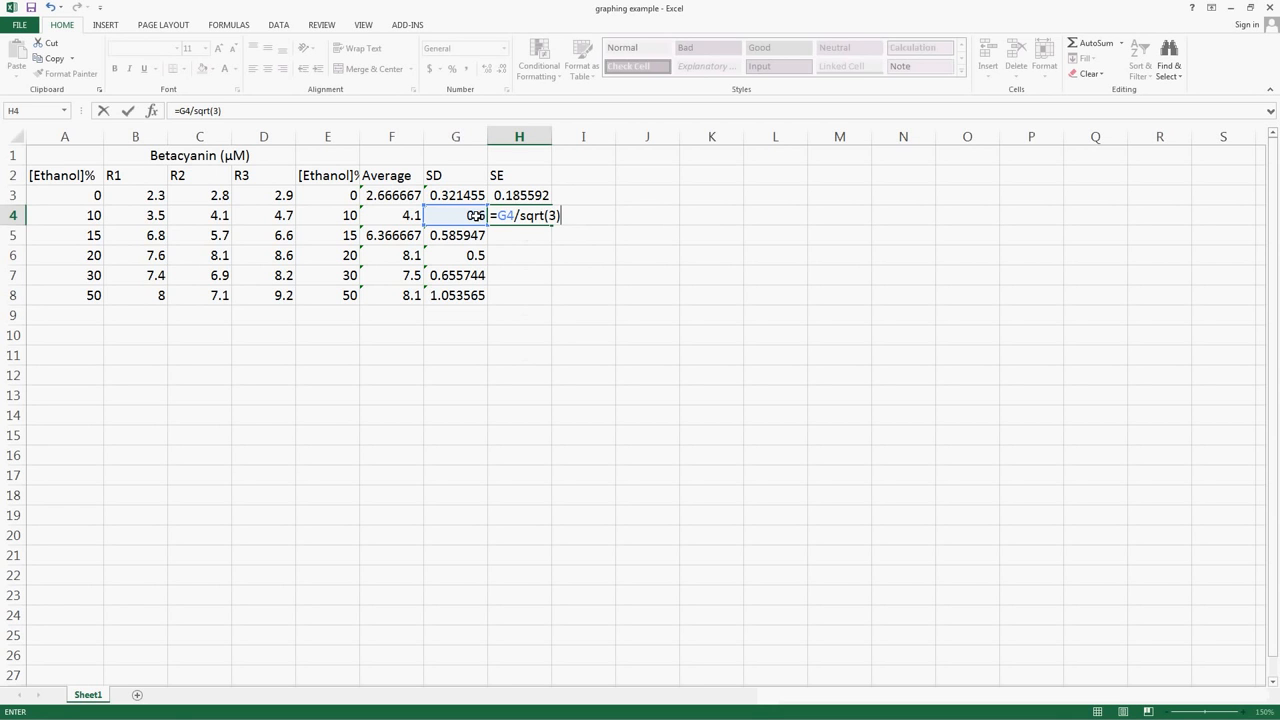
key("Return")
Copy the standard error formula from H4 into H5 through H8 for the remaining ethanol concentrations
left_click(525, 217)
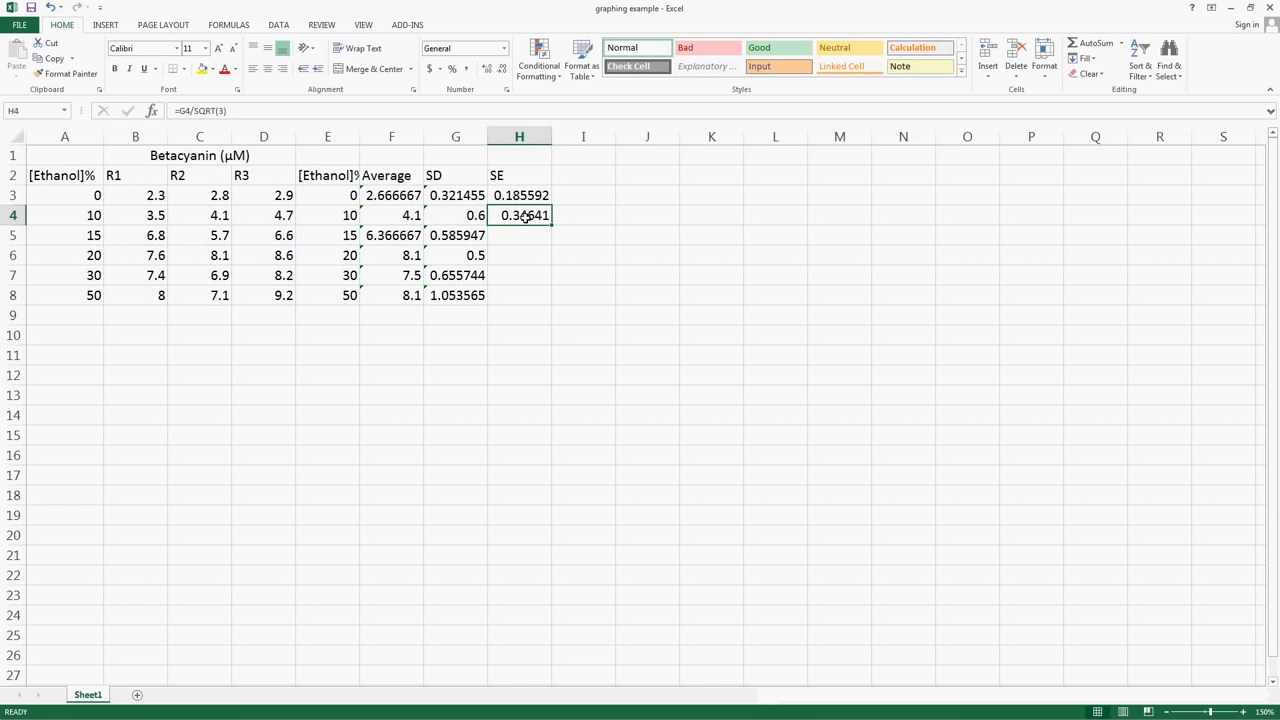
key("ctrl+c")
key("Down")
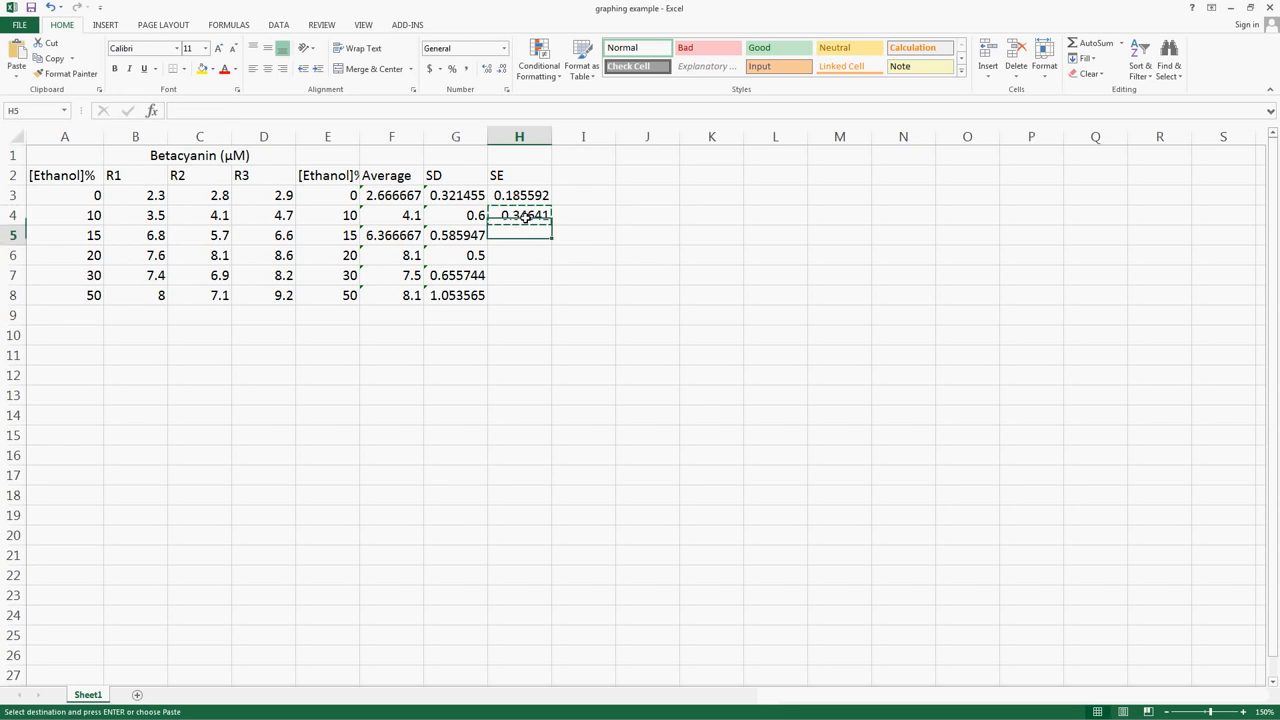
key("ctrl+v")
key("Down")
key("ctrl+v")
key("Down")
key("ctrl+v")
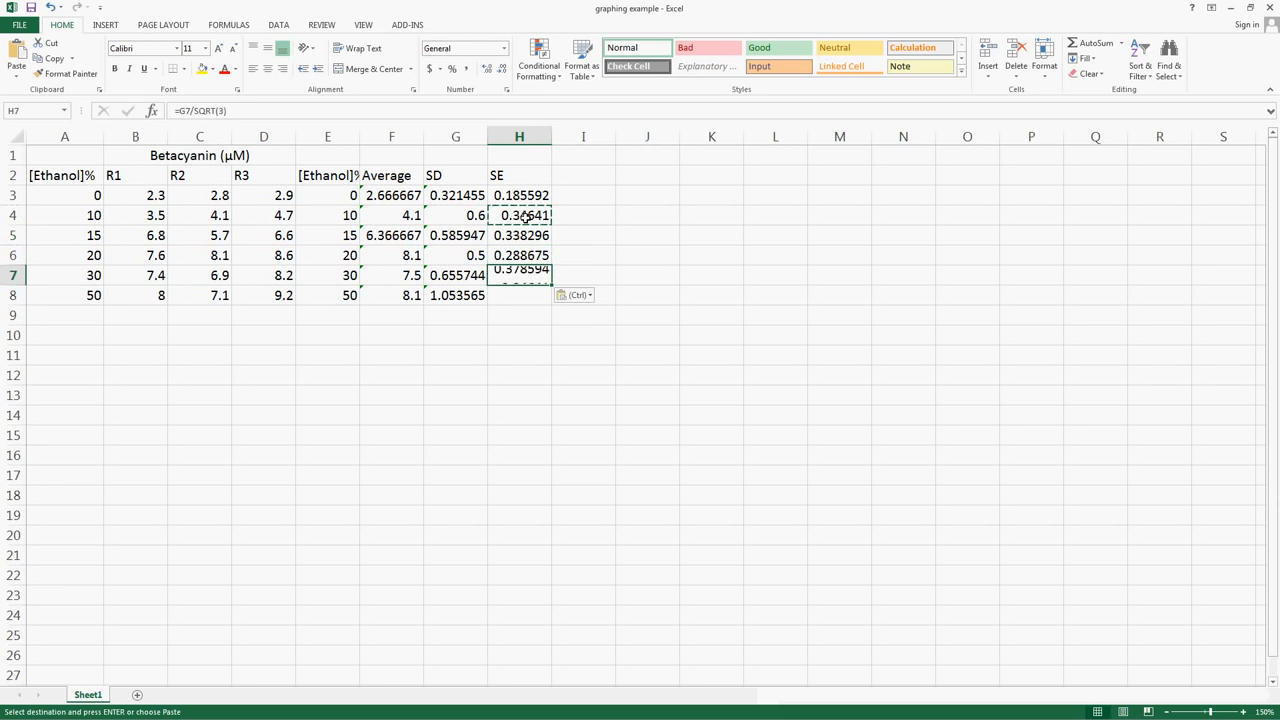
key("Down")
key("ctrl+v")
left_click(582, 393)
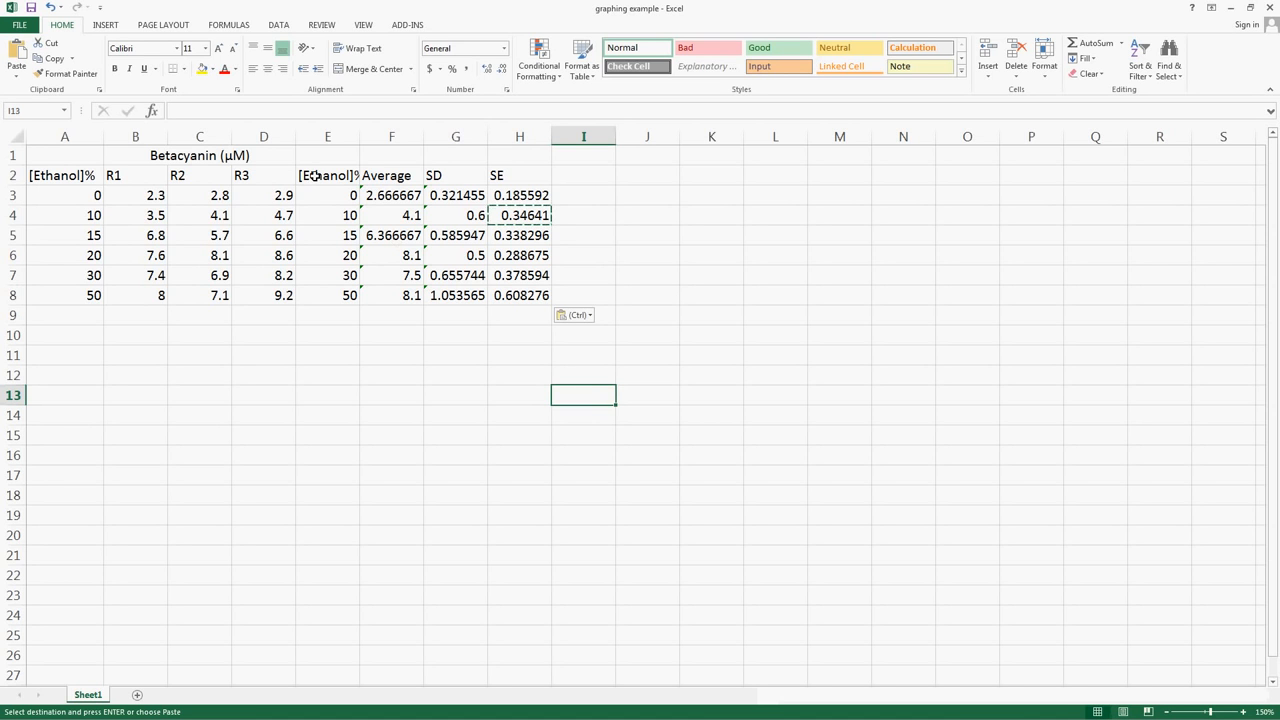
Insert a markers-only scatter chart of the average values against ethanol concentration from E2:F8
left_click_drag(314, 176, 387, 300)
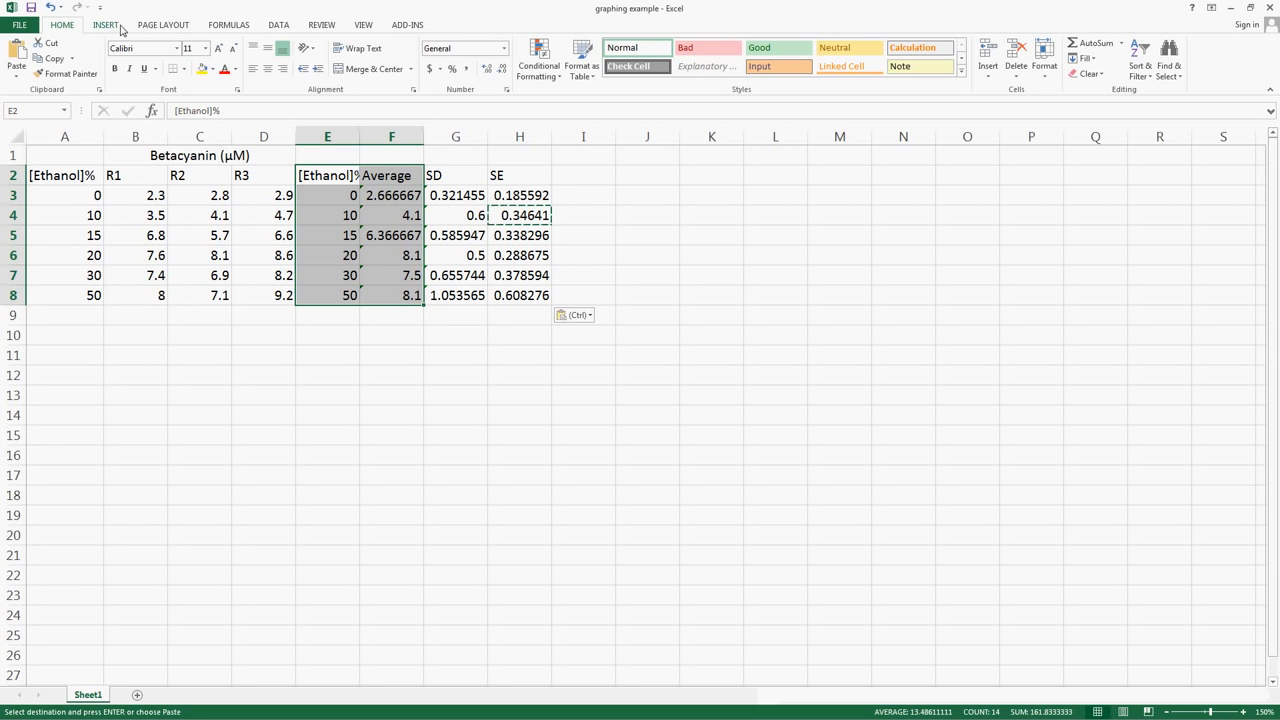
left_click(107, 25)
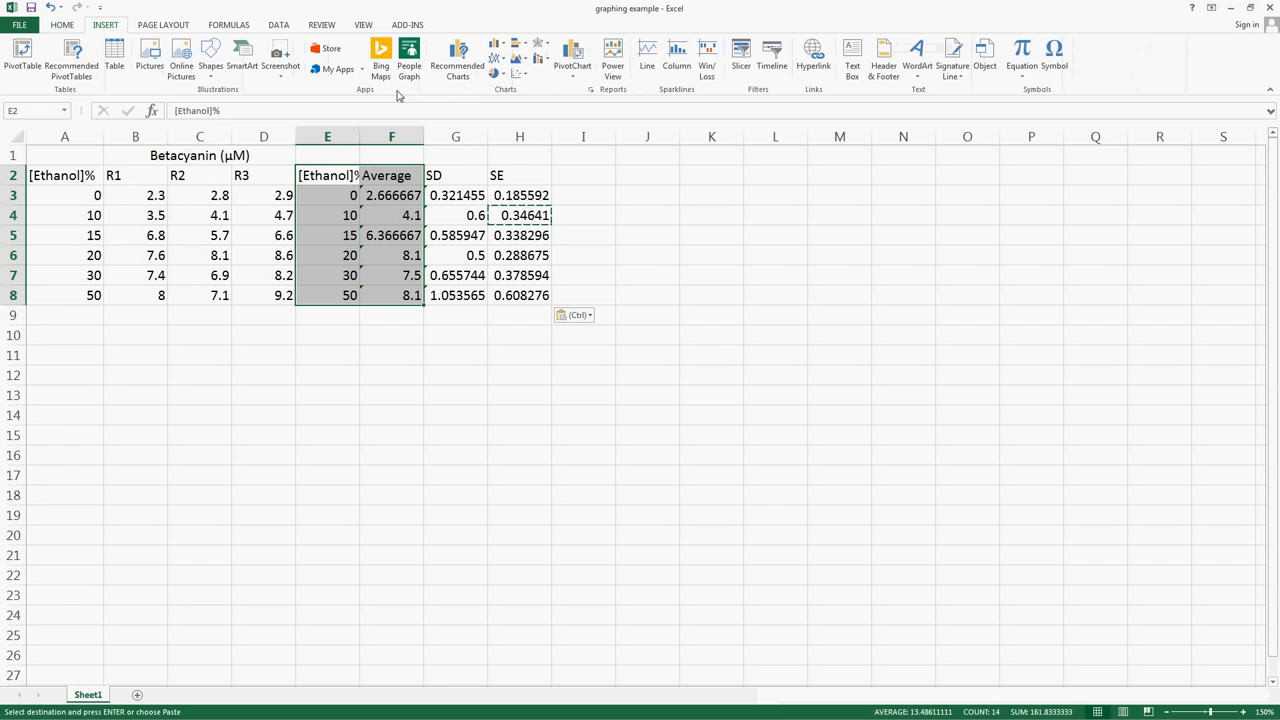
left_click(522, 75)
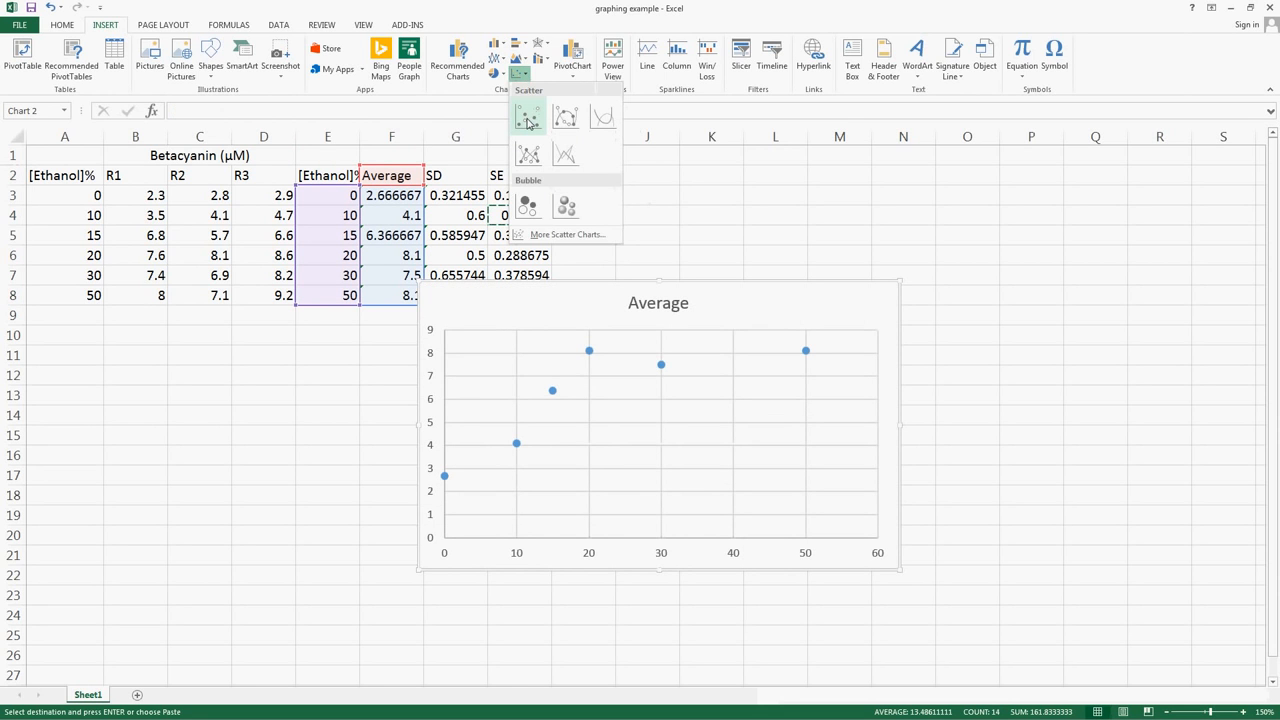
left_click(528, 121)
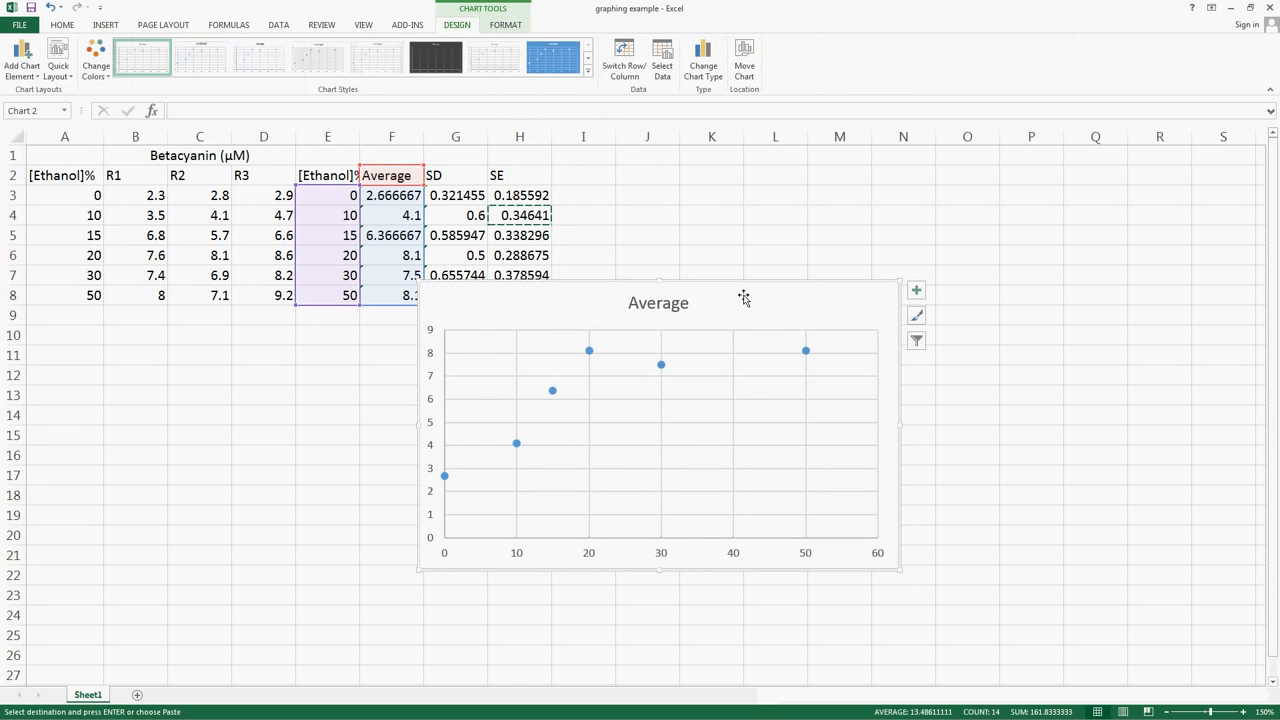
Delete the chart title "Average" and move the chart below the data table
left_click(693, 306)
key("Delete")
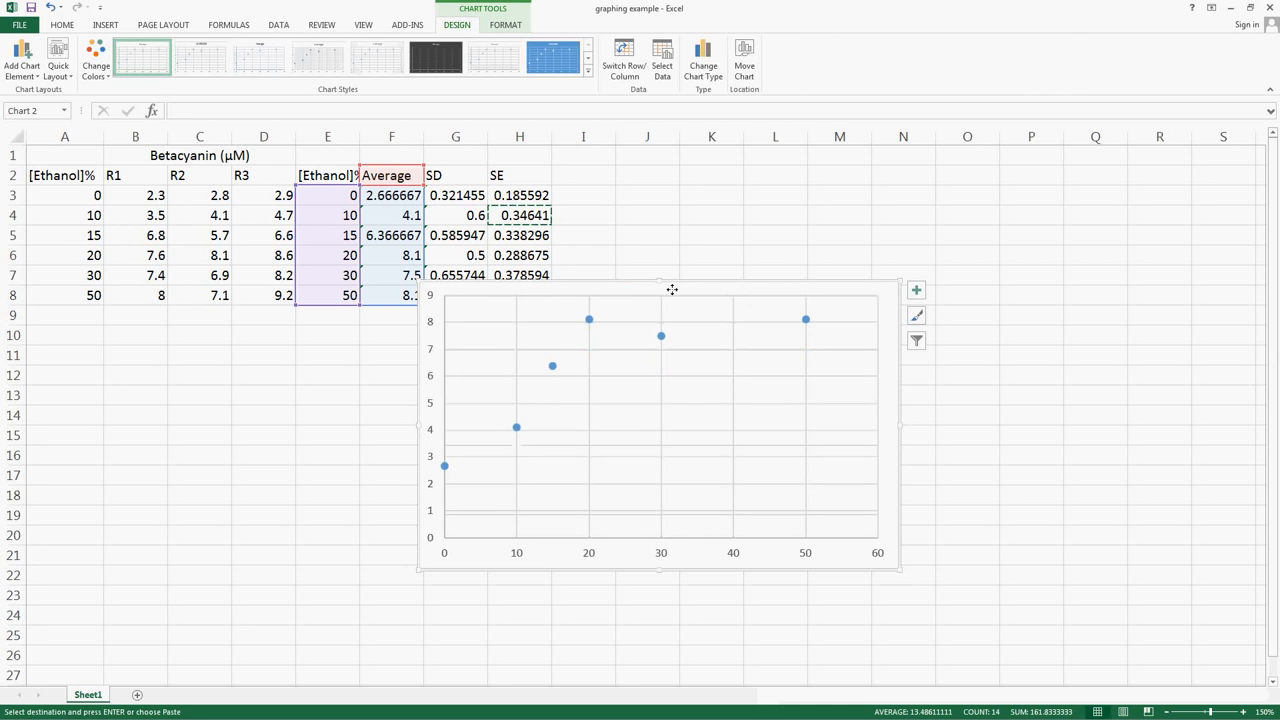
left_click_drag(683, 286, 649, 346)
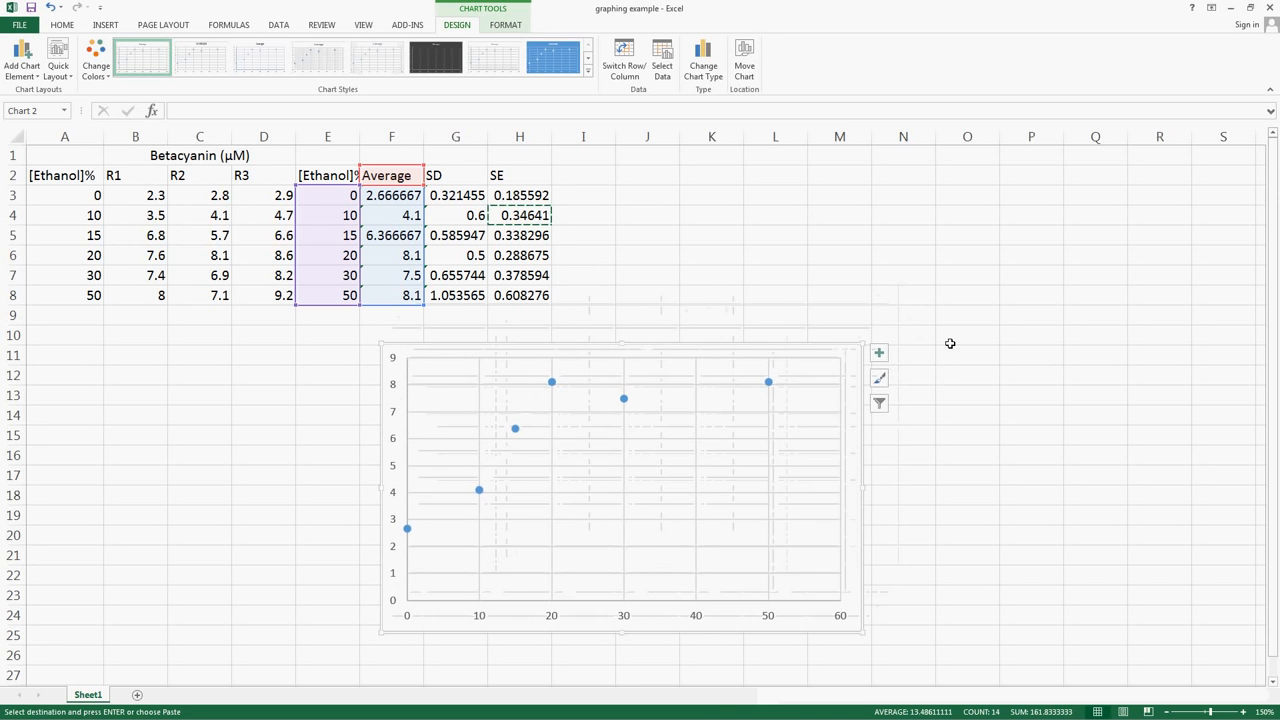
Add error bars to the scatter chart and remove the horizontal ones, keeping only the vertical error bars
left_click(880, 355)
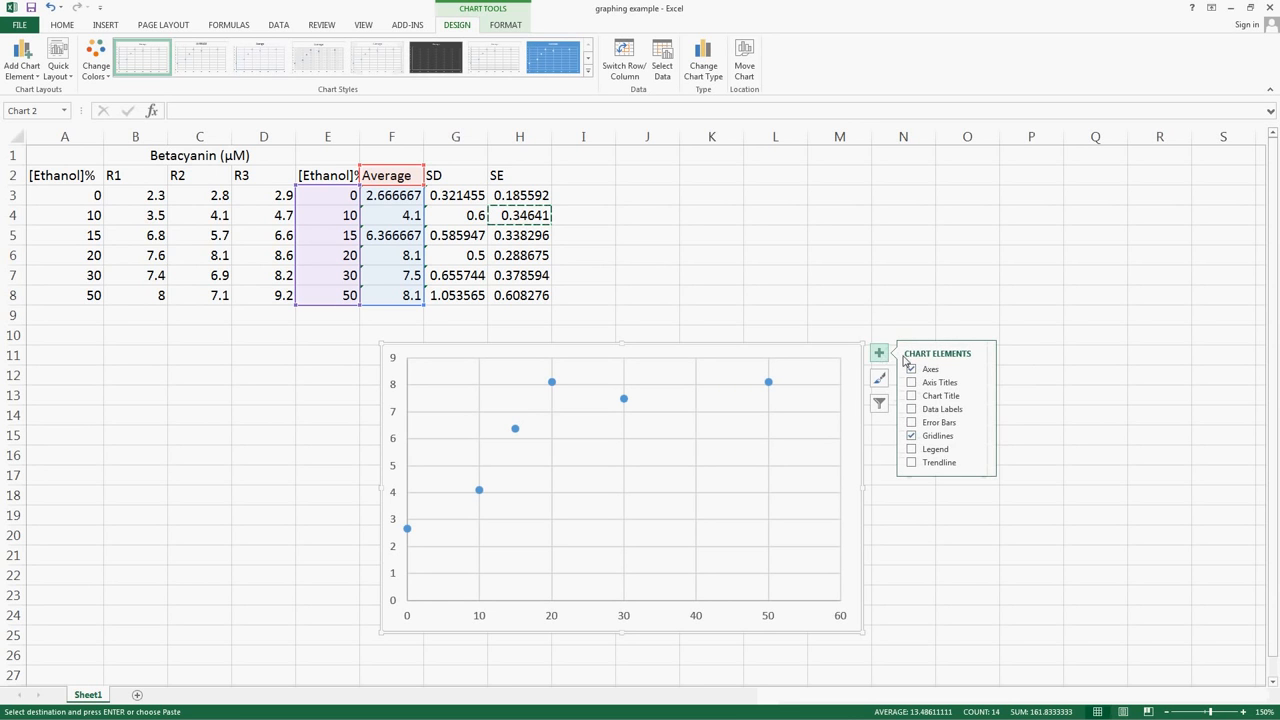
left_click(912, 425)
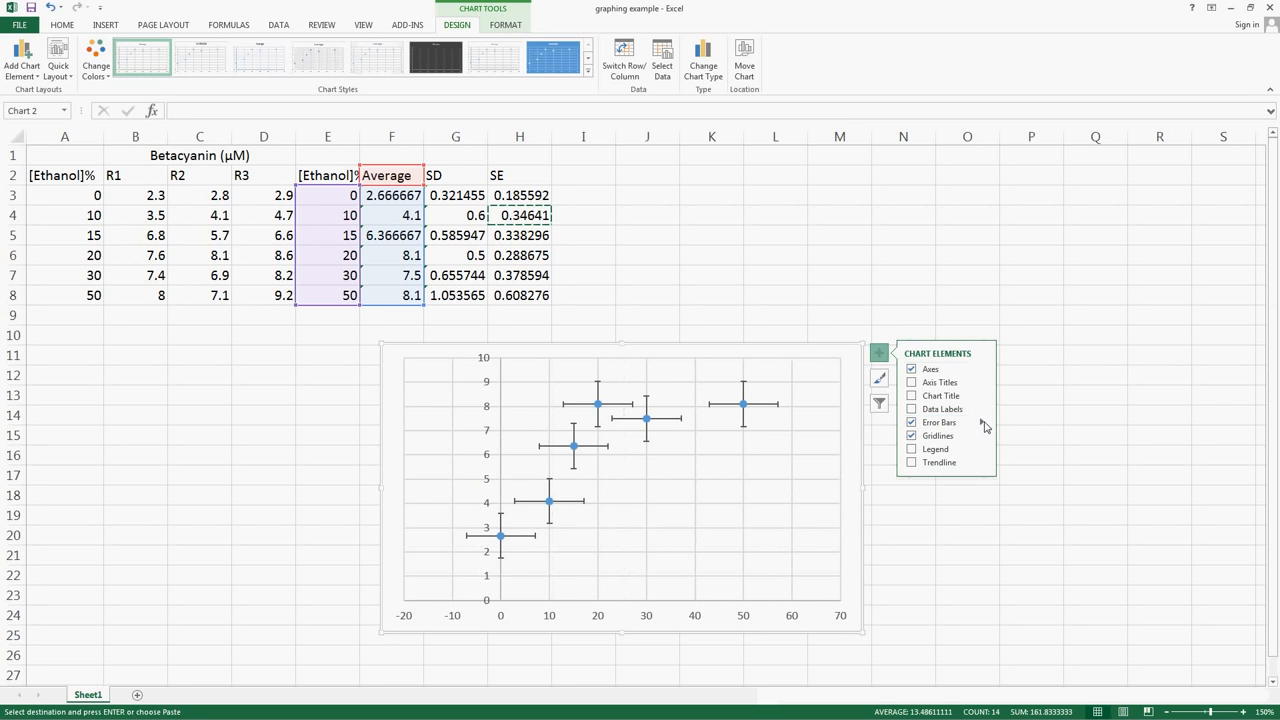
left_click(982, 425)
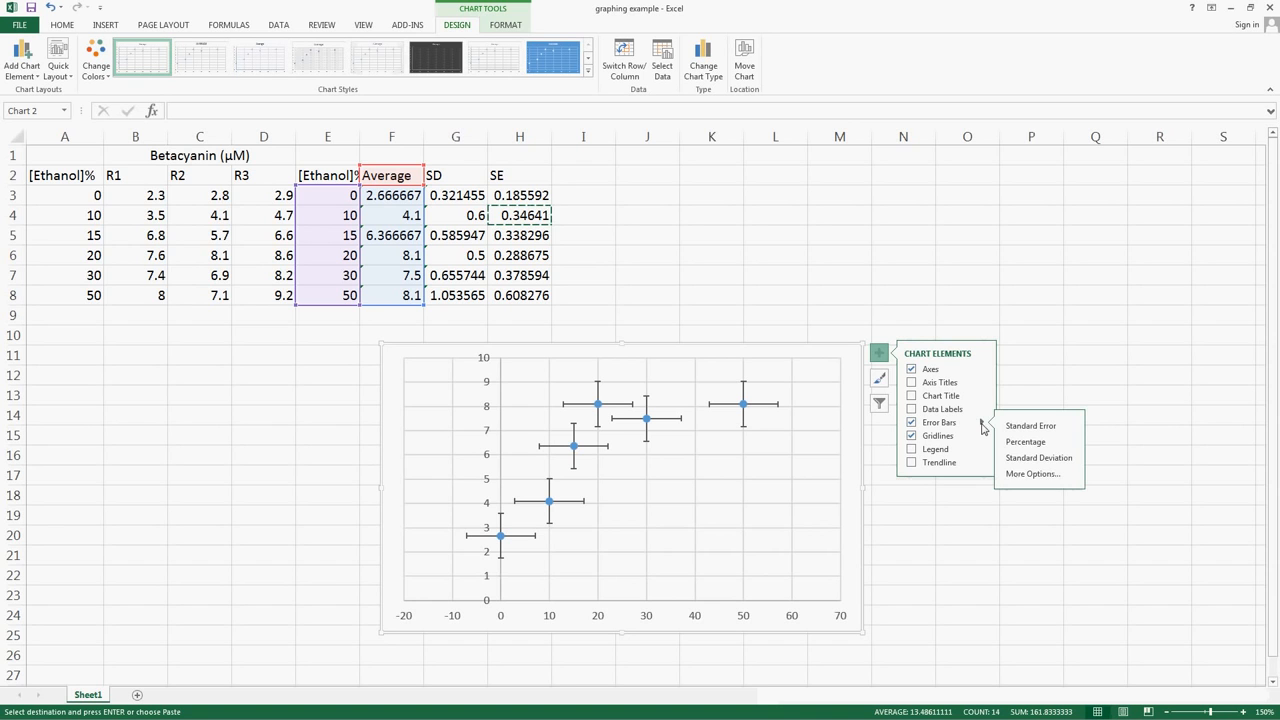
left_click(1026, 476)
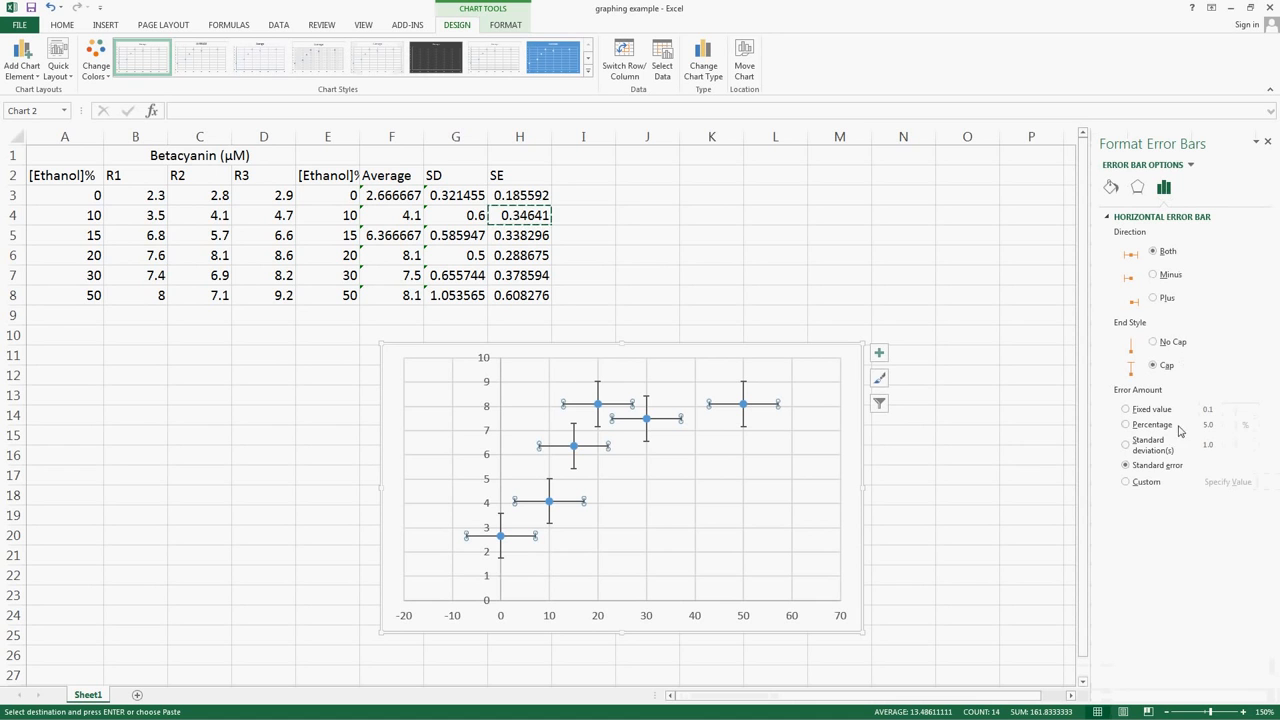
left_click(1126, 482)
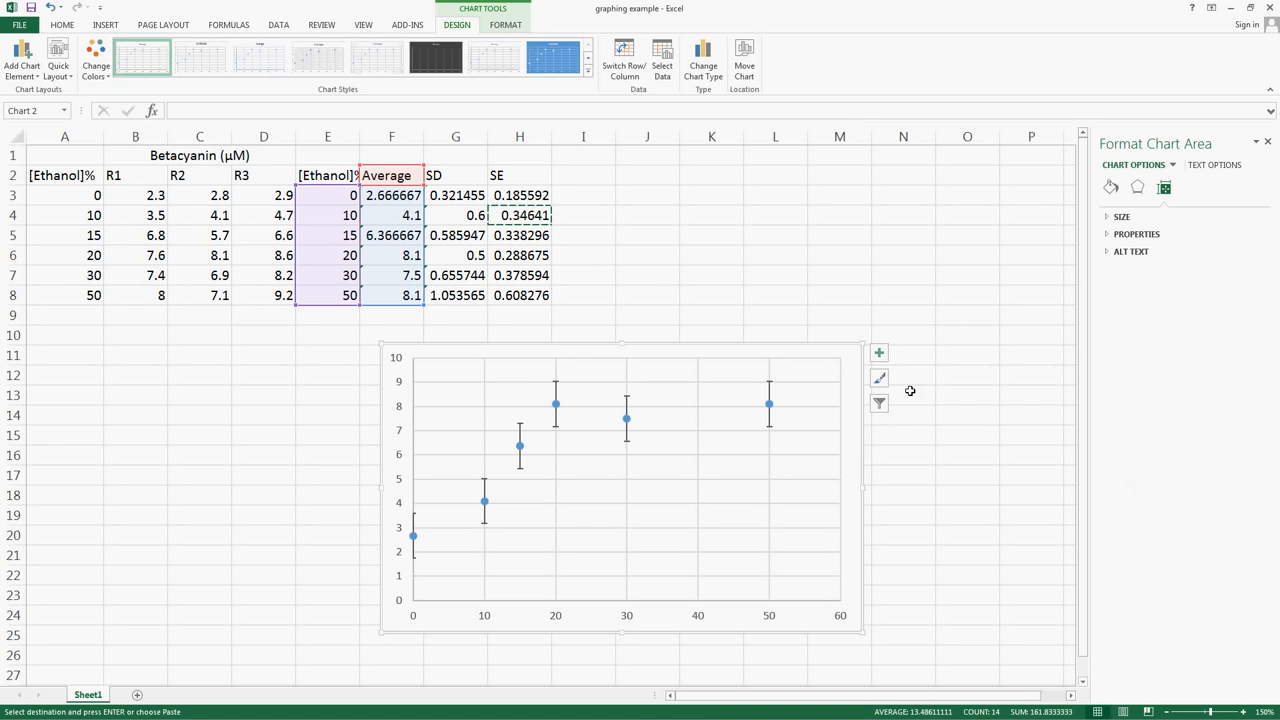
left_click(1268, 143)
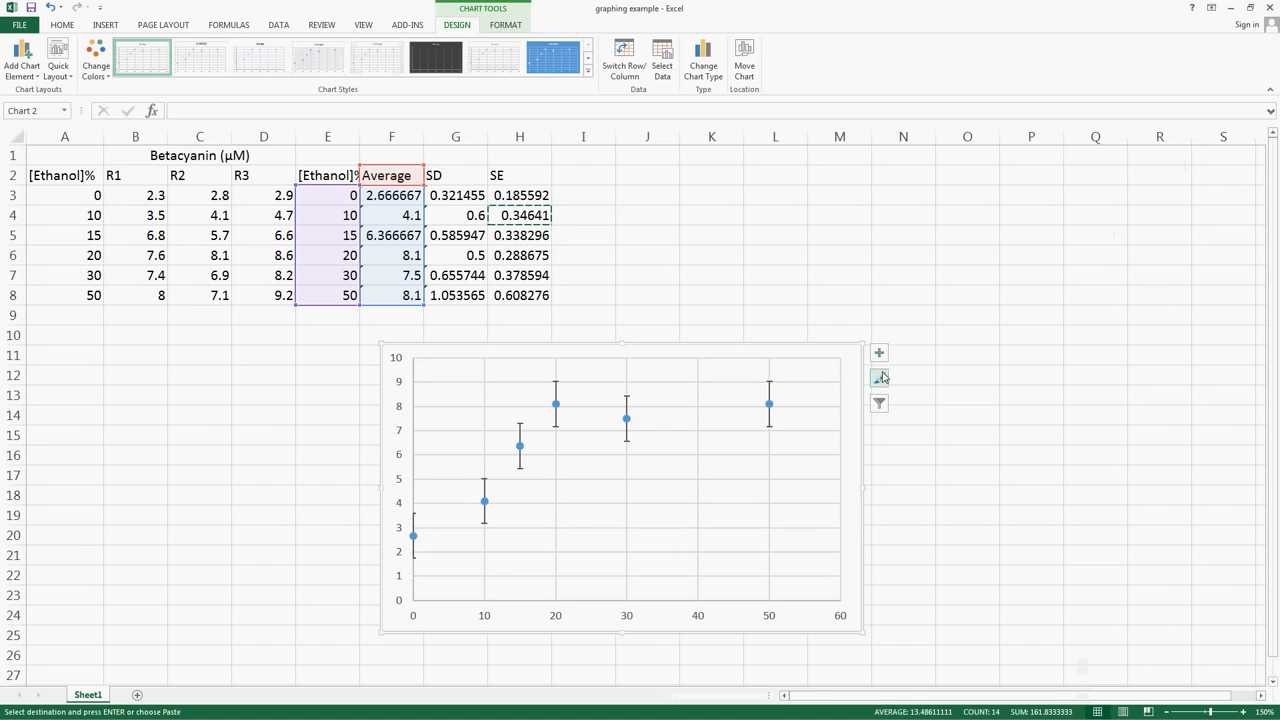
Give the vertical error bars custom error amounts, using the SE values in H3:H8 as the positive error value
left_click(882, 355)
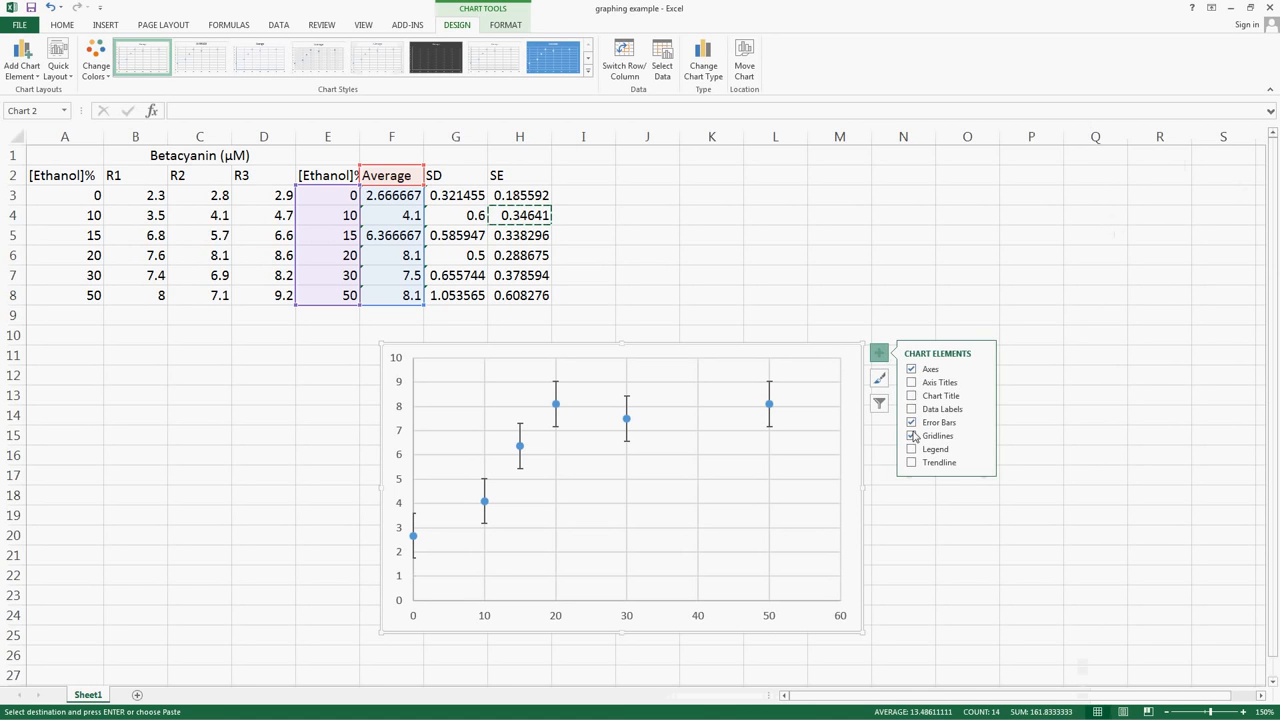
left_click(981, 427)
left_click(1036, 474)
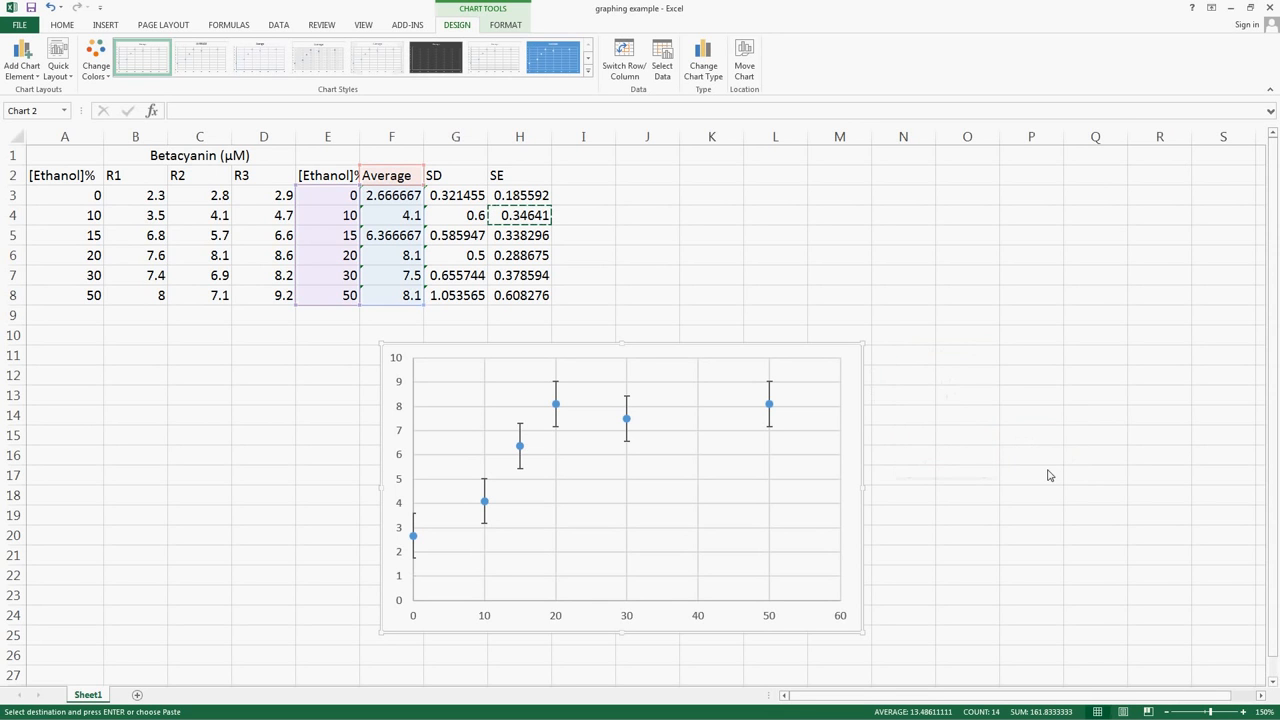
left_click(1148, 484)
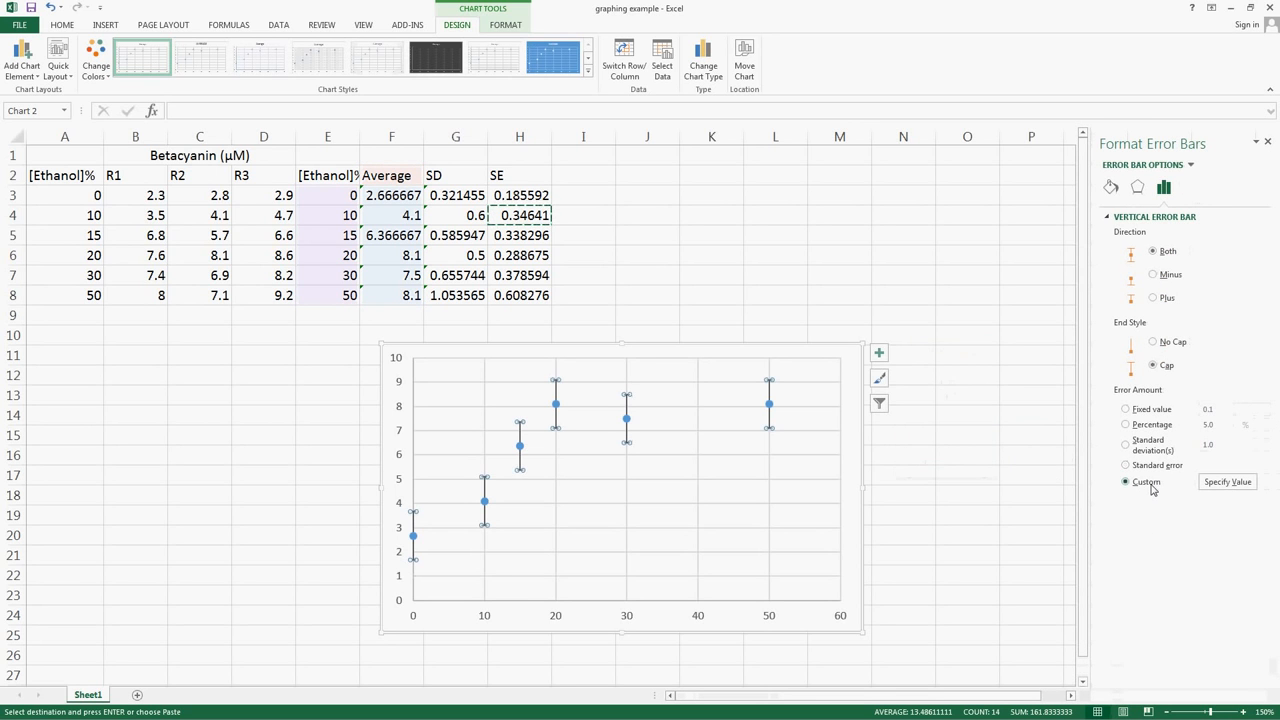
left_click(1220, 484)
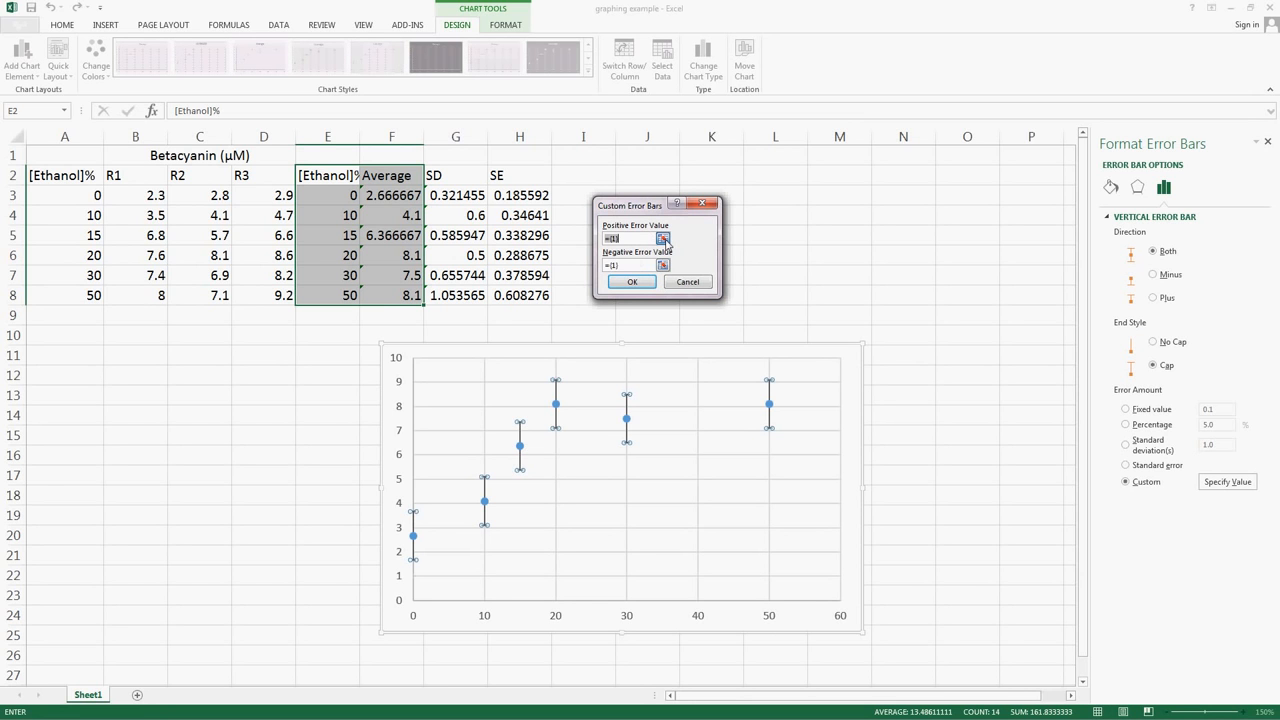
left_click(663, 240)
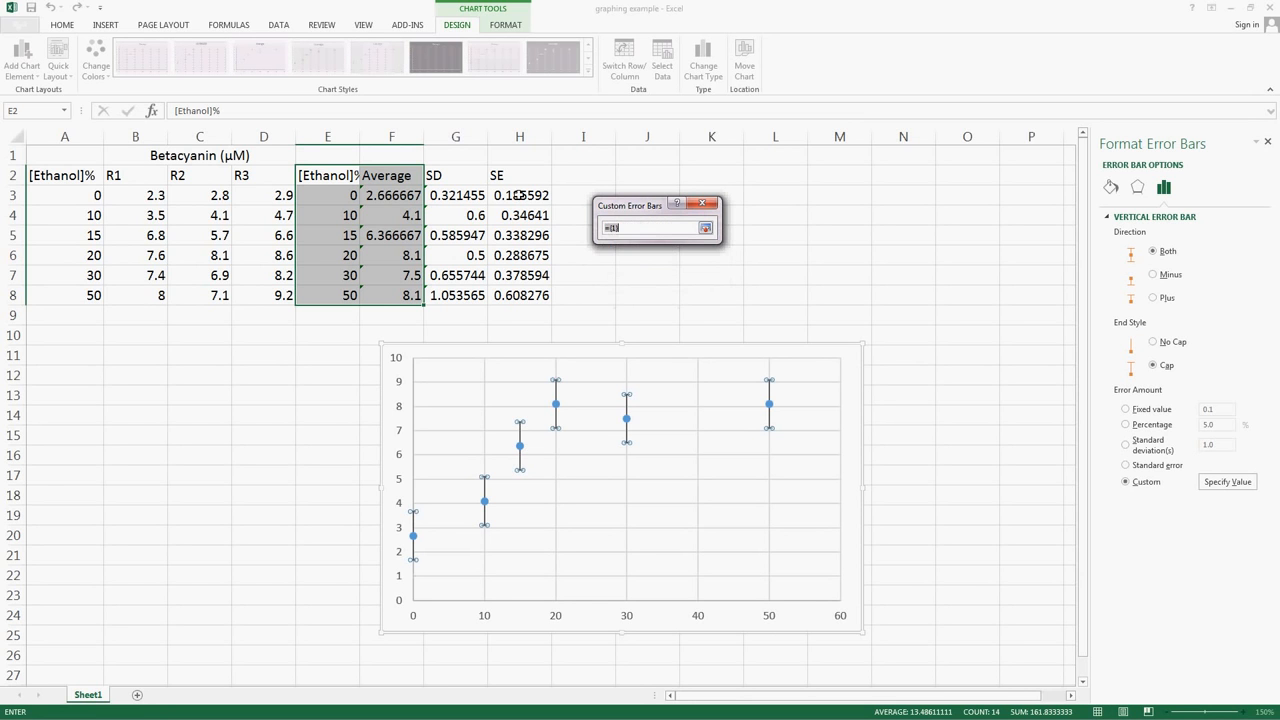
left_click_drag(520, 197, 529, 295)
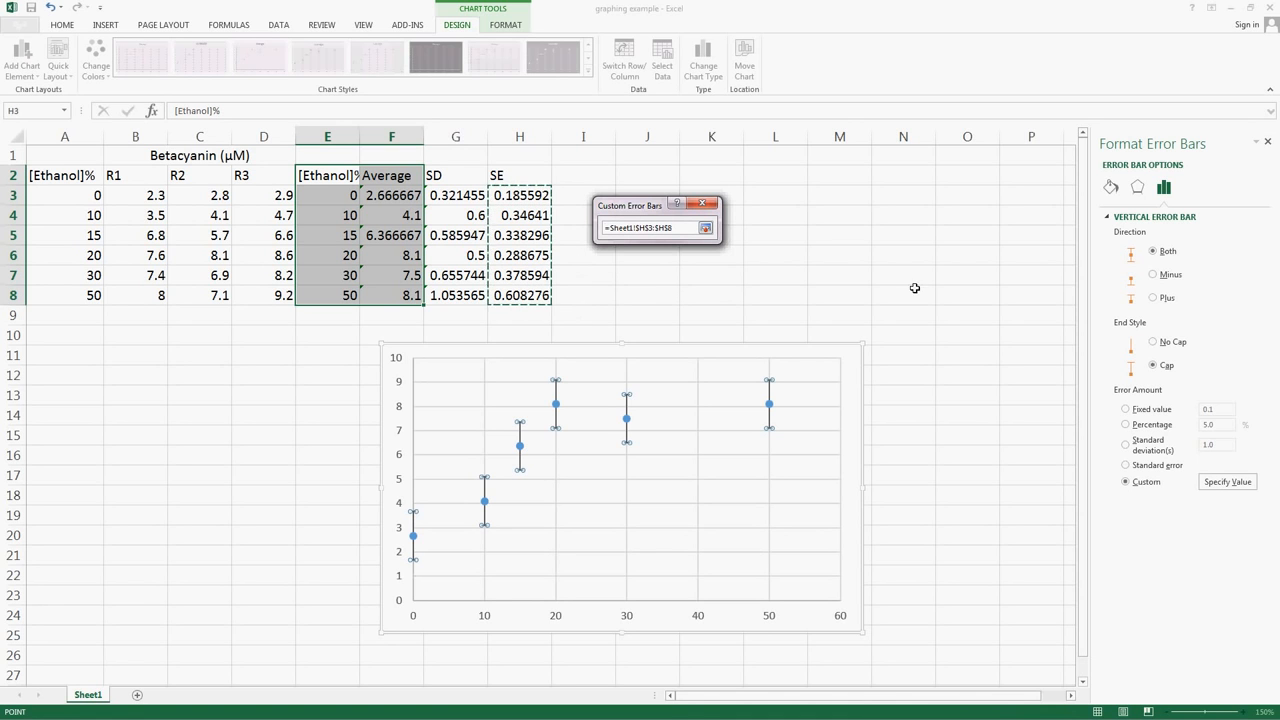
left_click(705, 228)
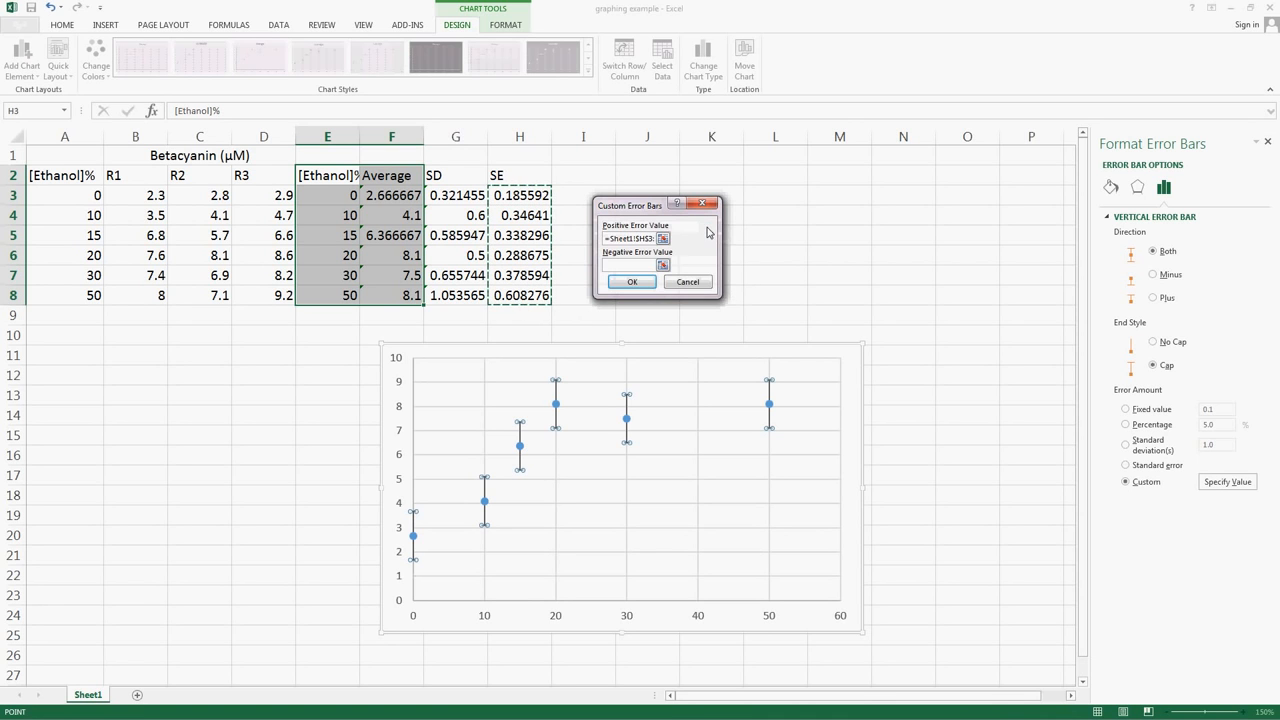
Use the SE values in H3:H8 as the negative error value too and apply the custom error bars
left_click(661, 267)
left_click(661, 267)
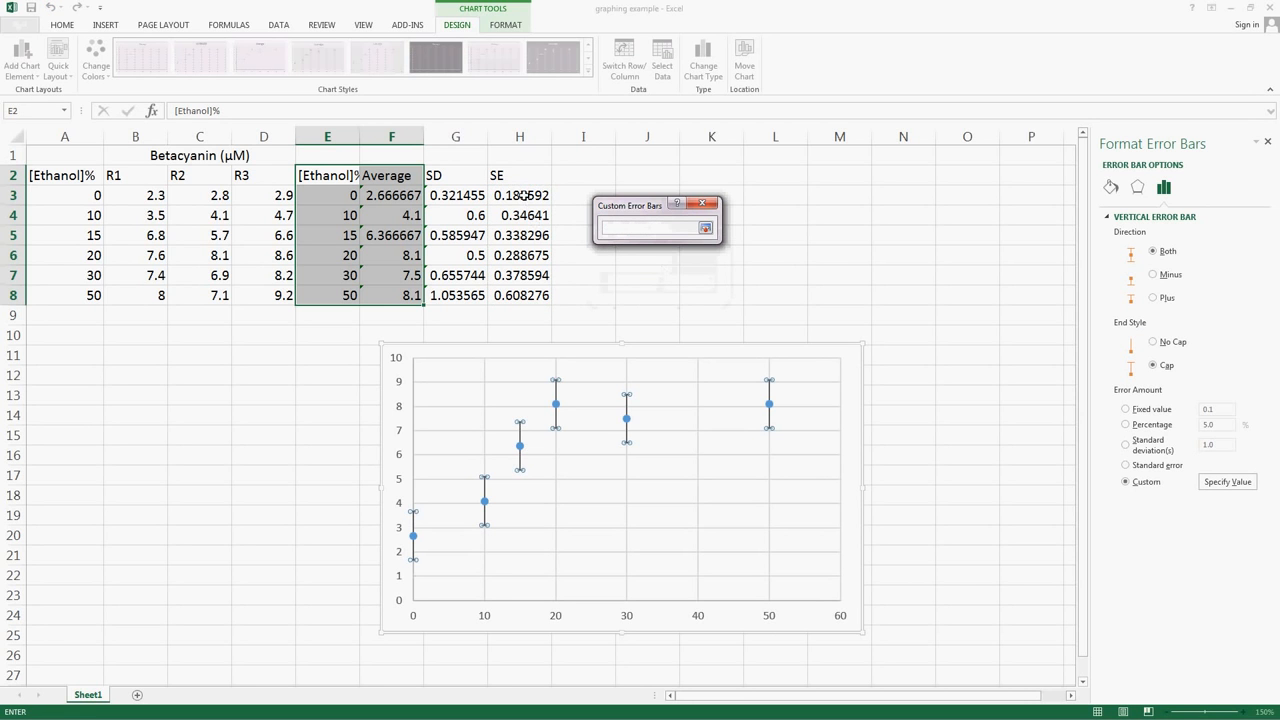
left_click_drag(522, 196, 528, 296)
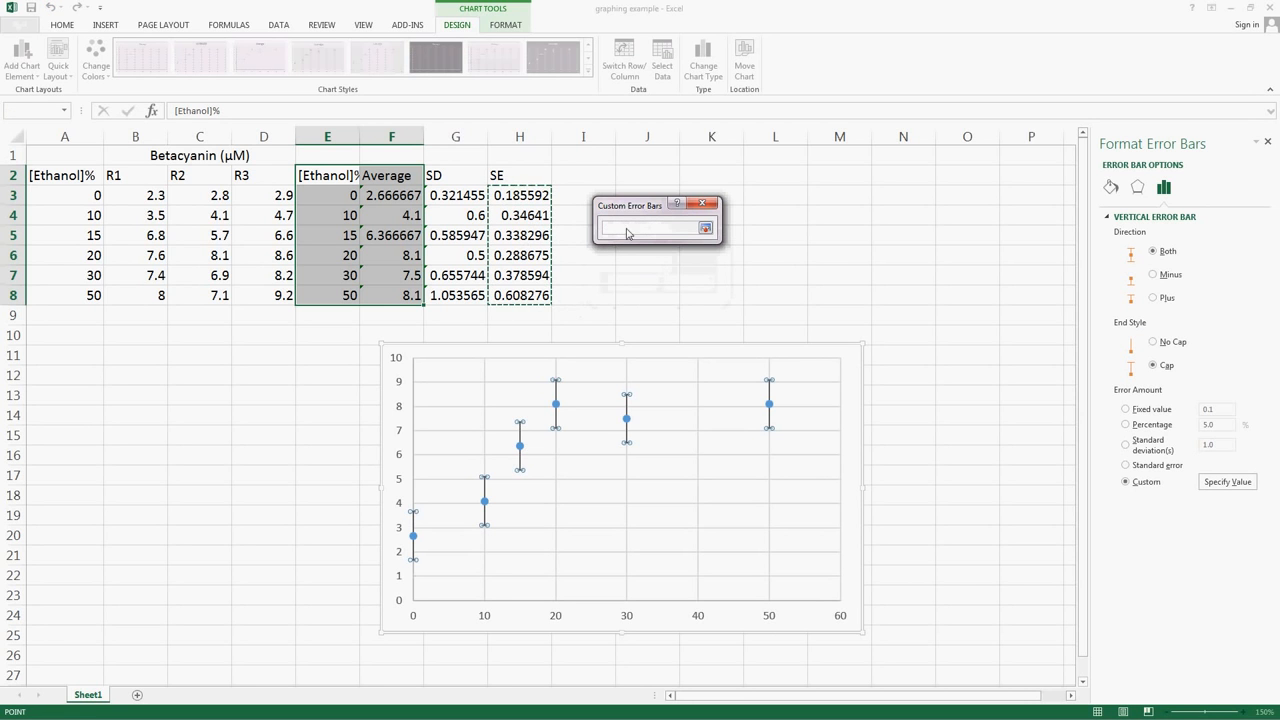
left_click(705, 228)
left_click(649, 279)
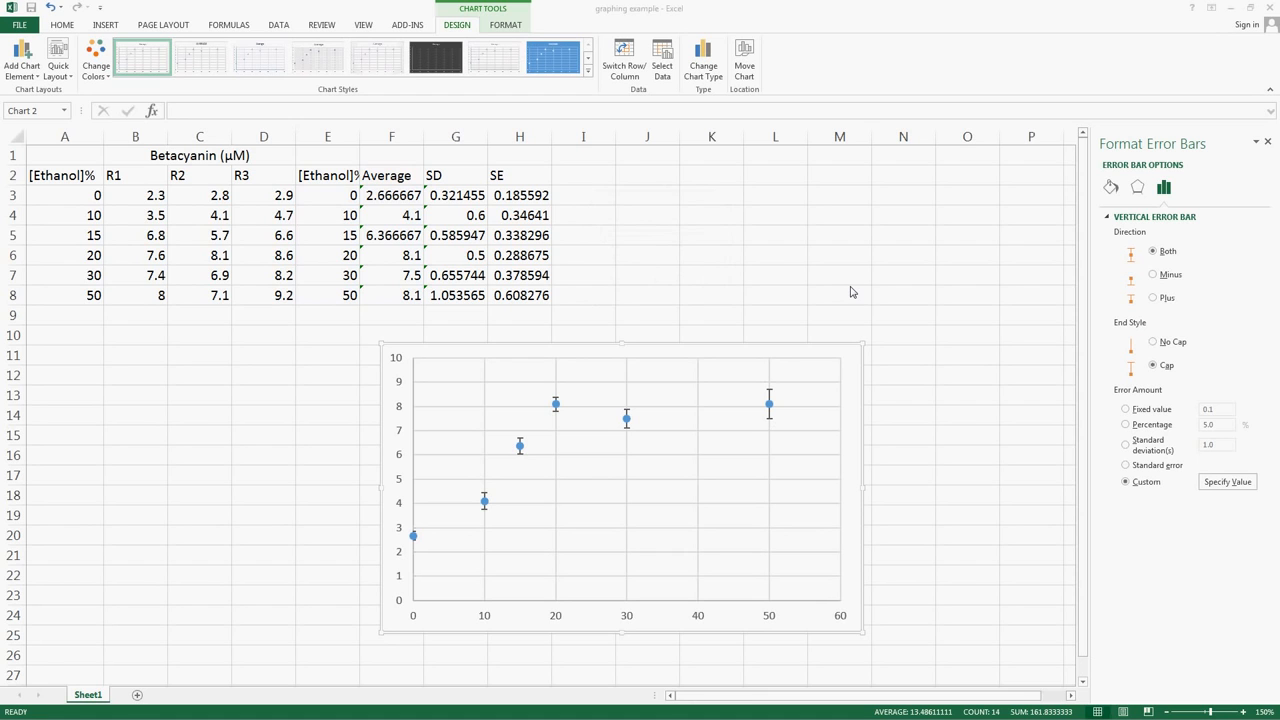
left_click(703, 352)
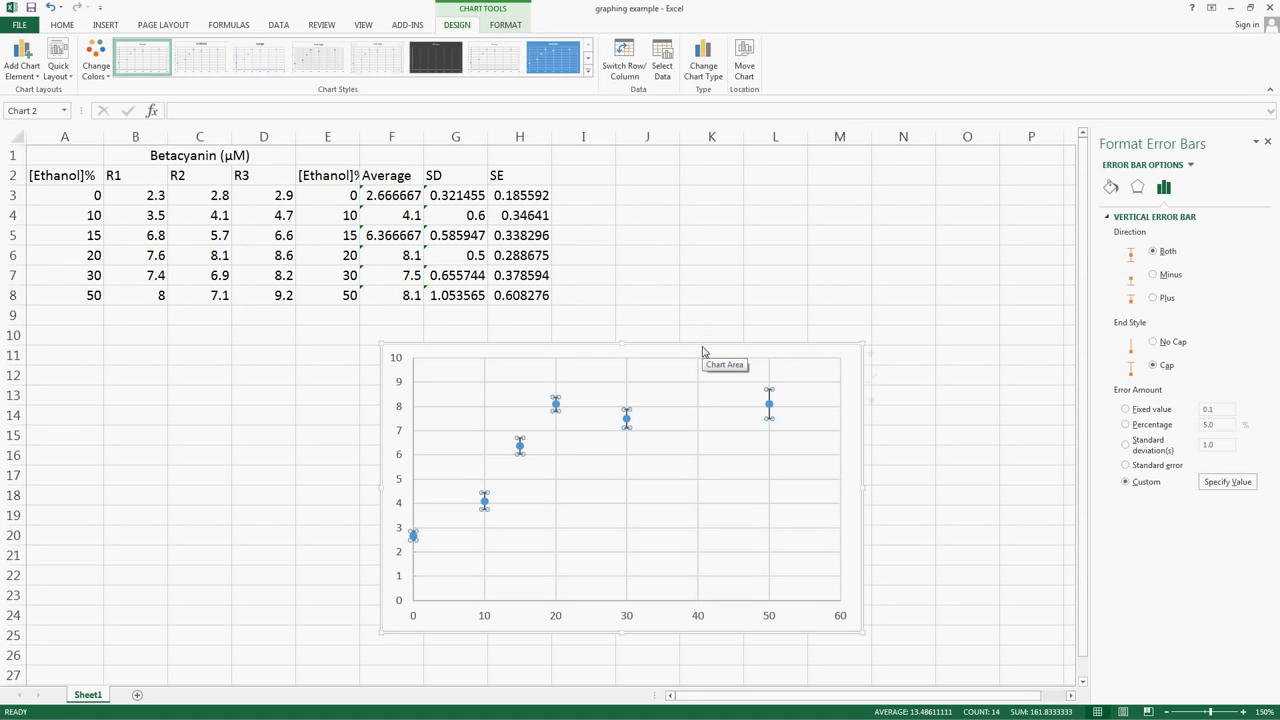
left_click(1271, 142)
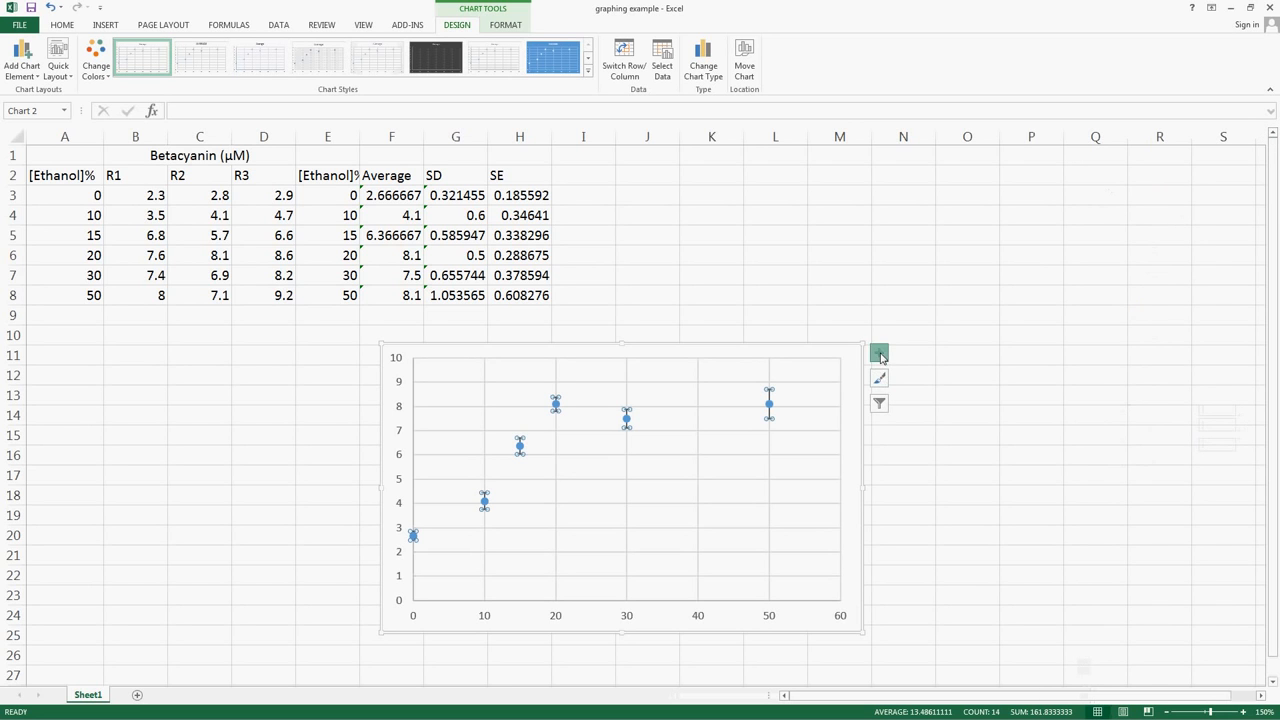
Add horizontal and vertical axis titles to the scatter chart
left_click(879, 354)
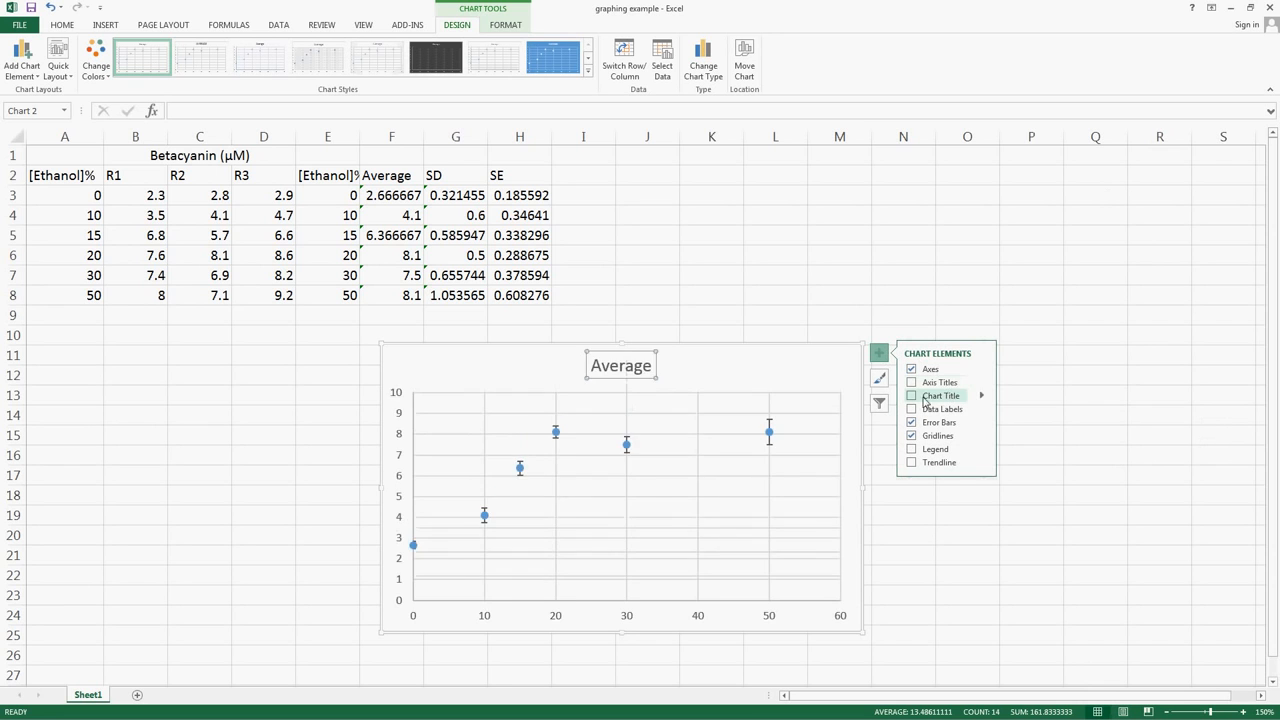
left_click(912, 383)
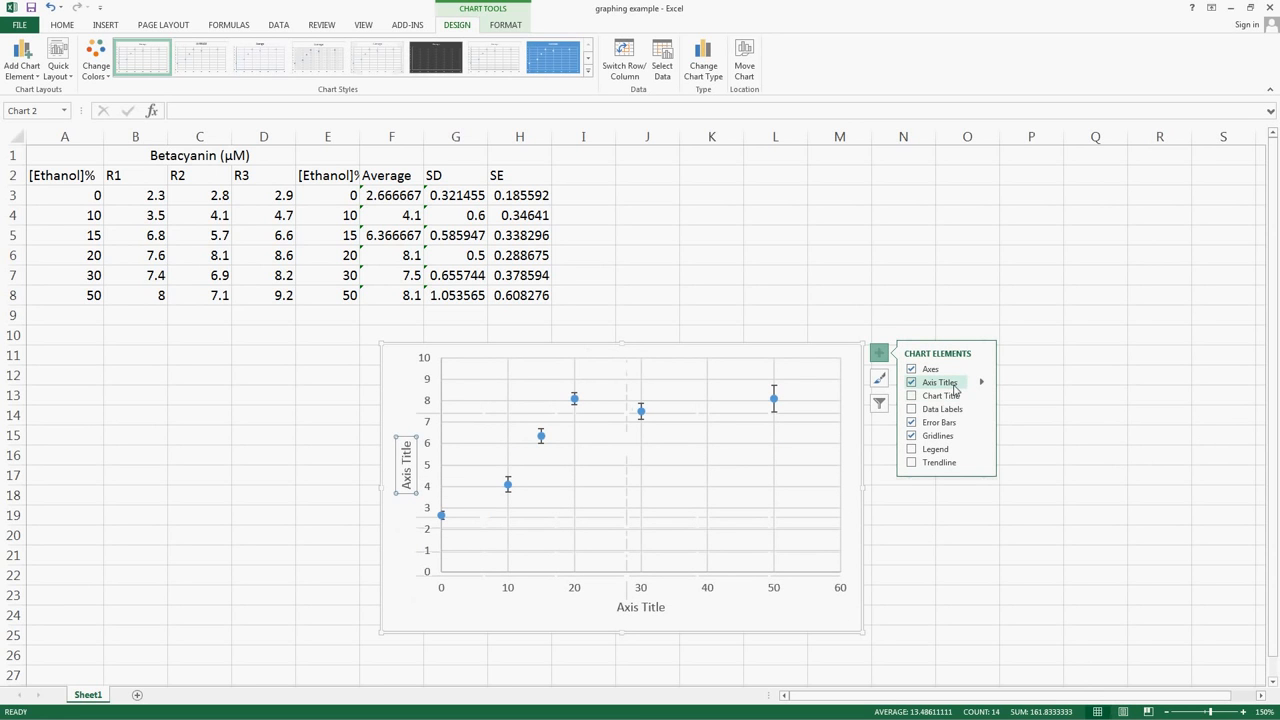
mouse_move(985, 388)
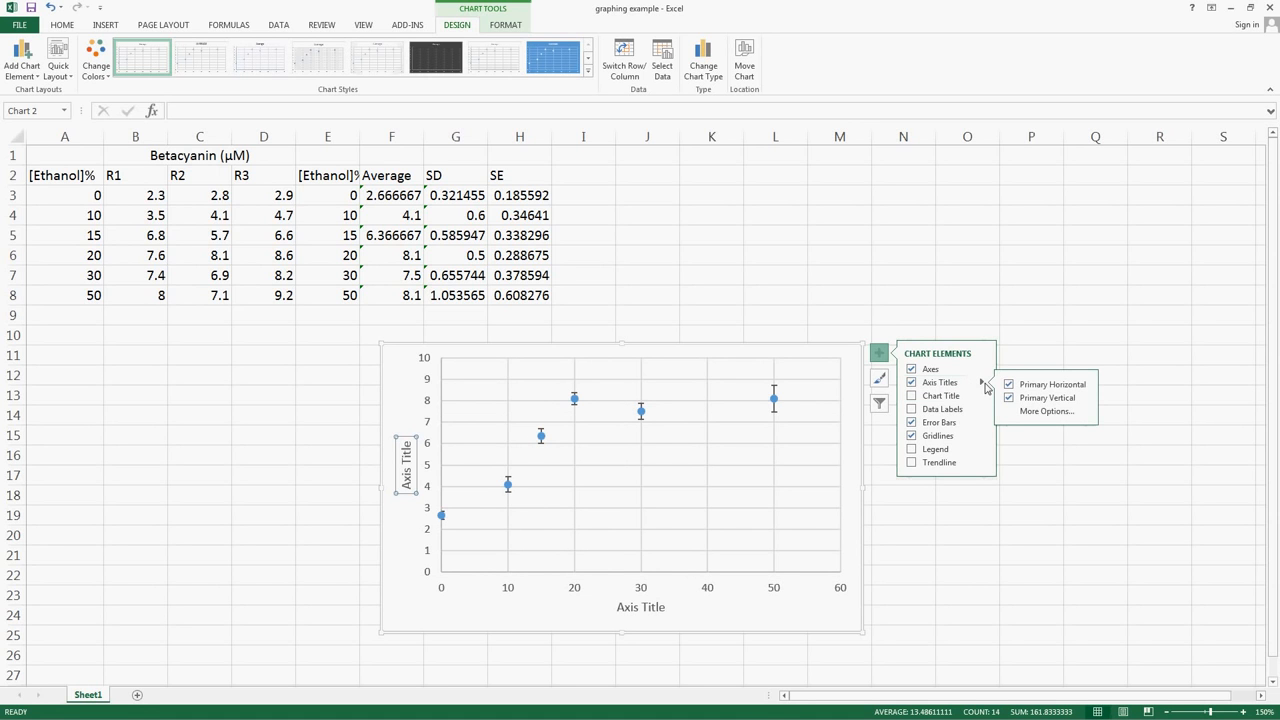
Replace the horizontal axis title's placeholder text with "[Ethanol] (%)"
left_click(643, 609)
left_click_drag(665, 607, 619, 607)
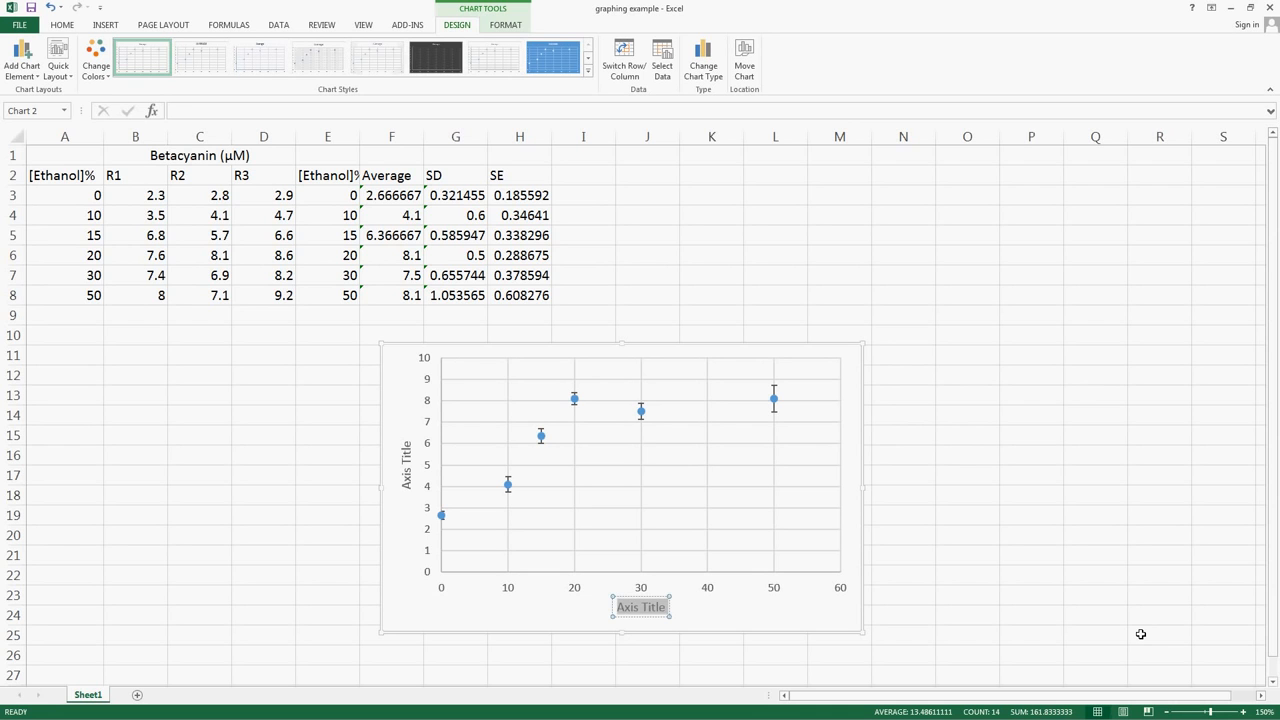
key("BackSpace")
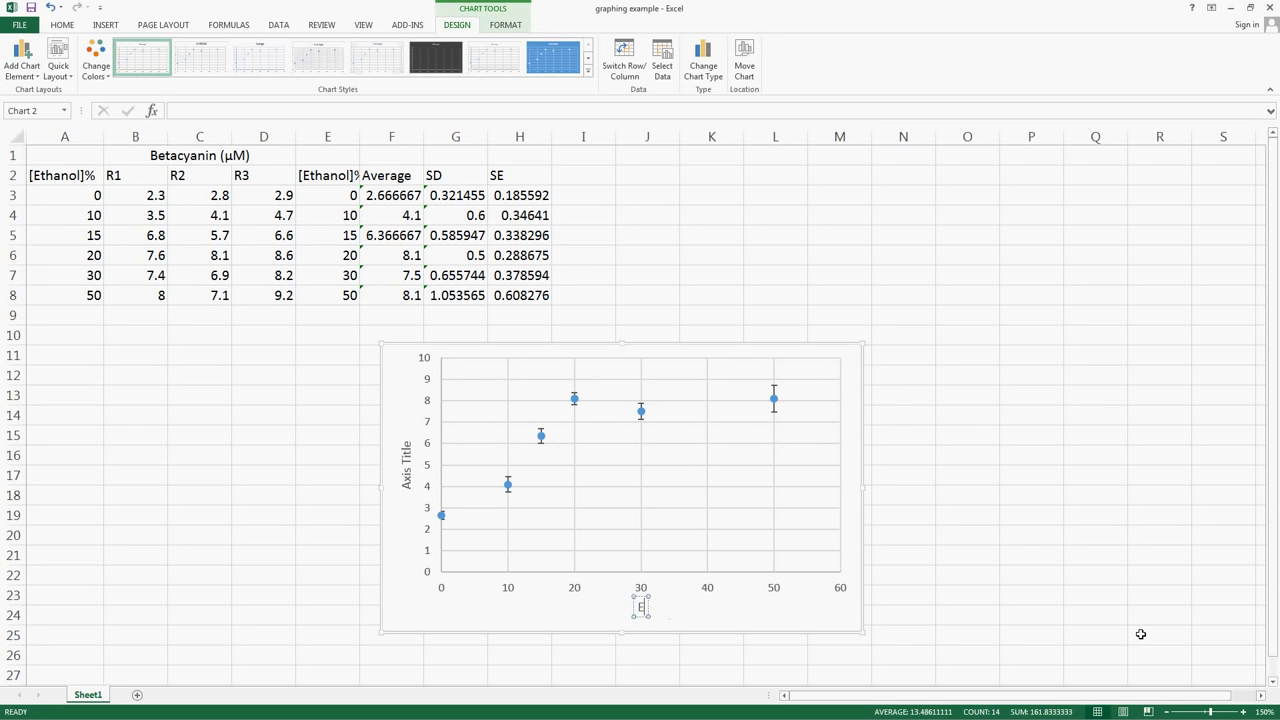
type("[Ethanol]")
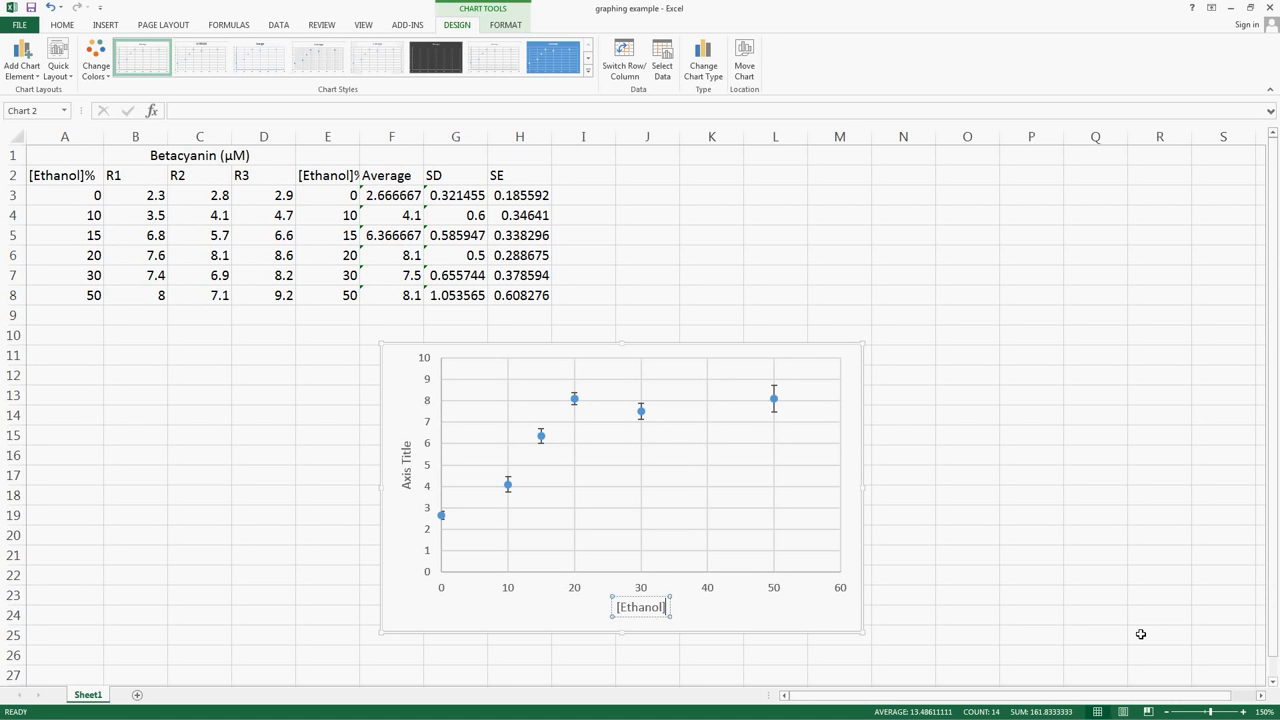
type("%)")
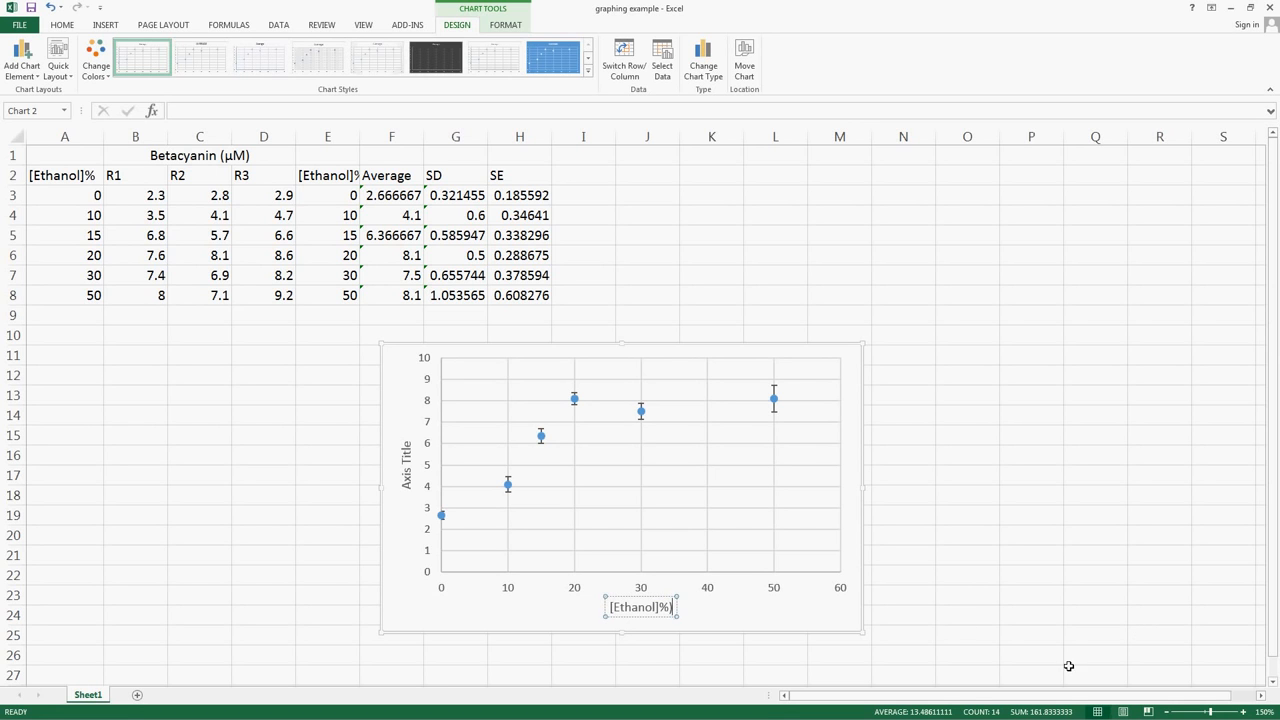
left_click(660, 607)
type("(")
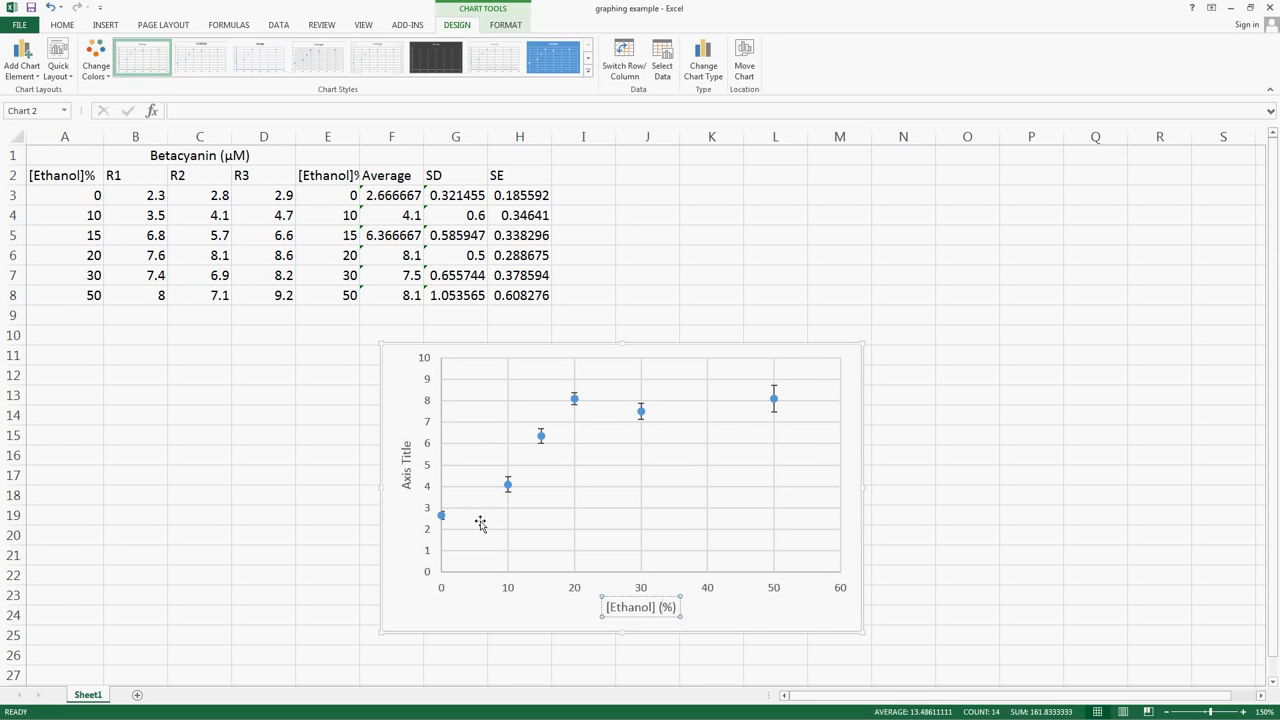
Enter "[Betacyanin]" as the text of the vertical axis title
left_click(413, 471)
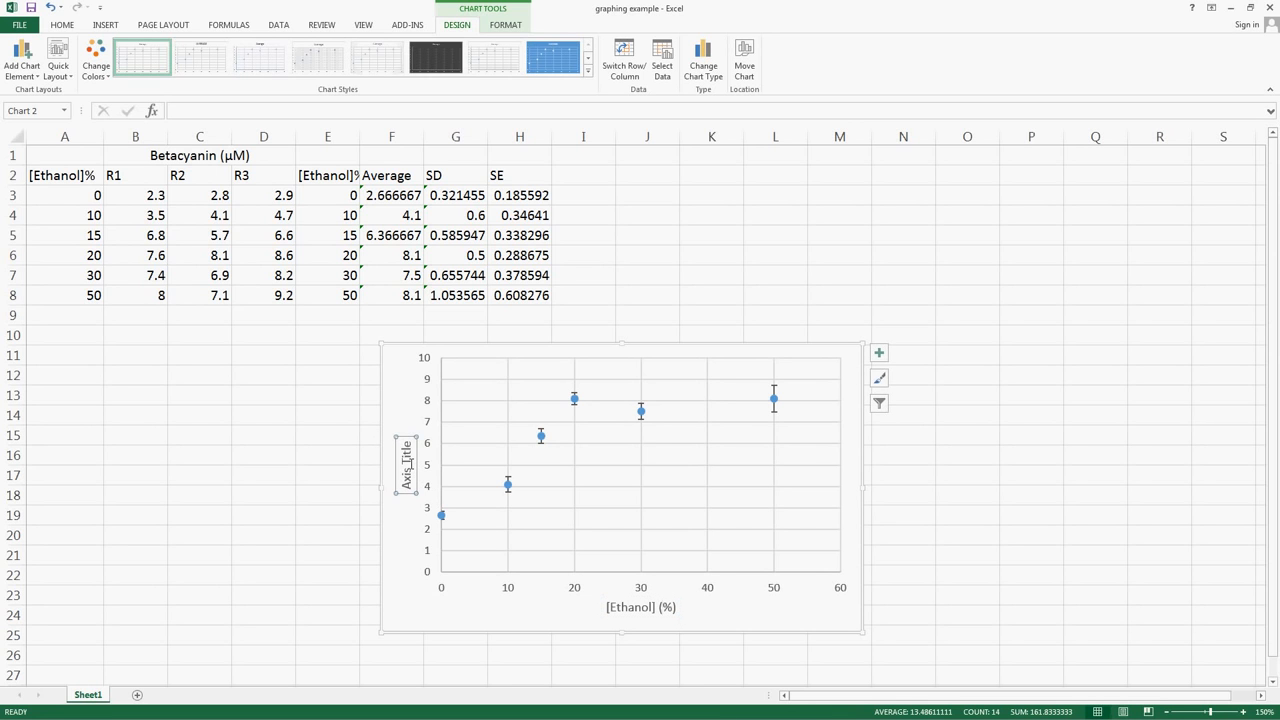
type("Bet")
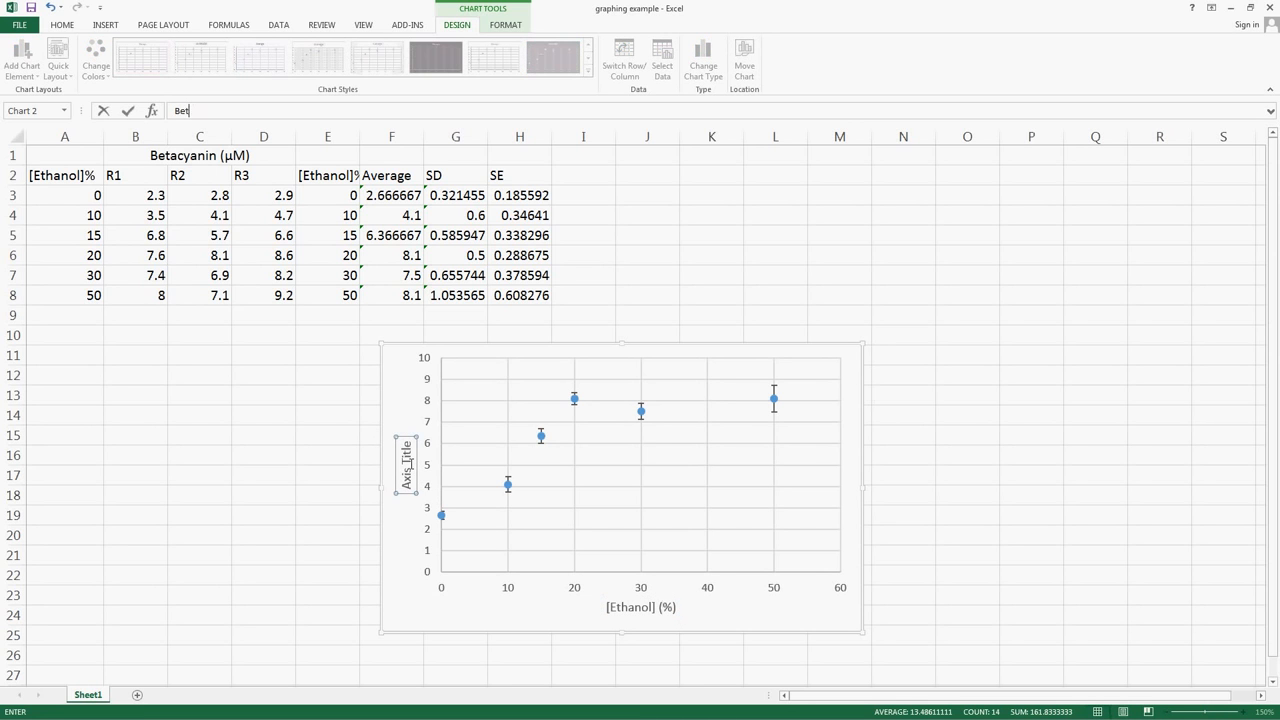
key("BackSpace")
key("BackSpace")
key("BackSpace")
type("[Betacyanin")
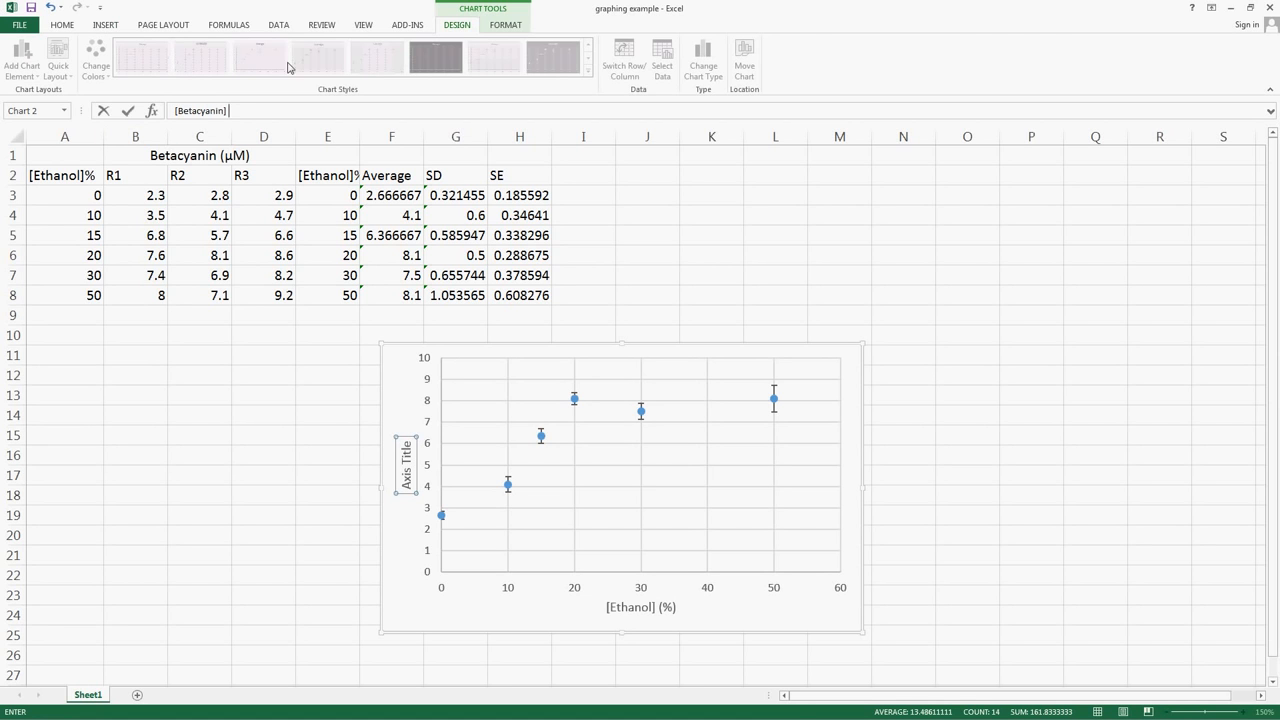
Complete the vertical axis title with the unit "(µM)", inserting the micro sign as a symbol
left_click(113, 26)
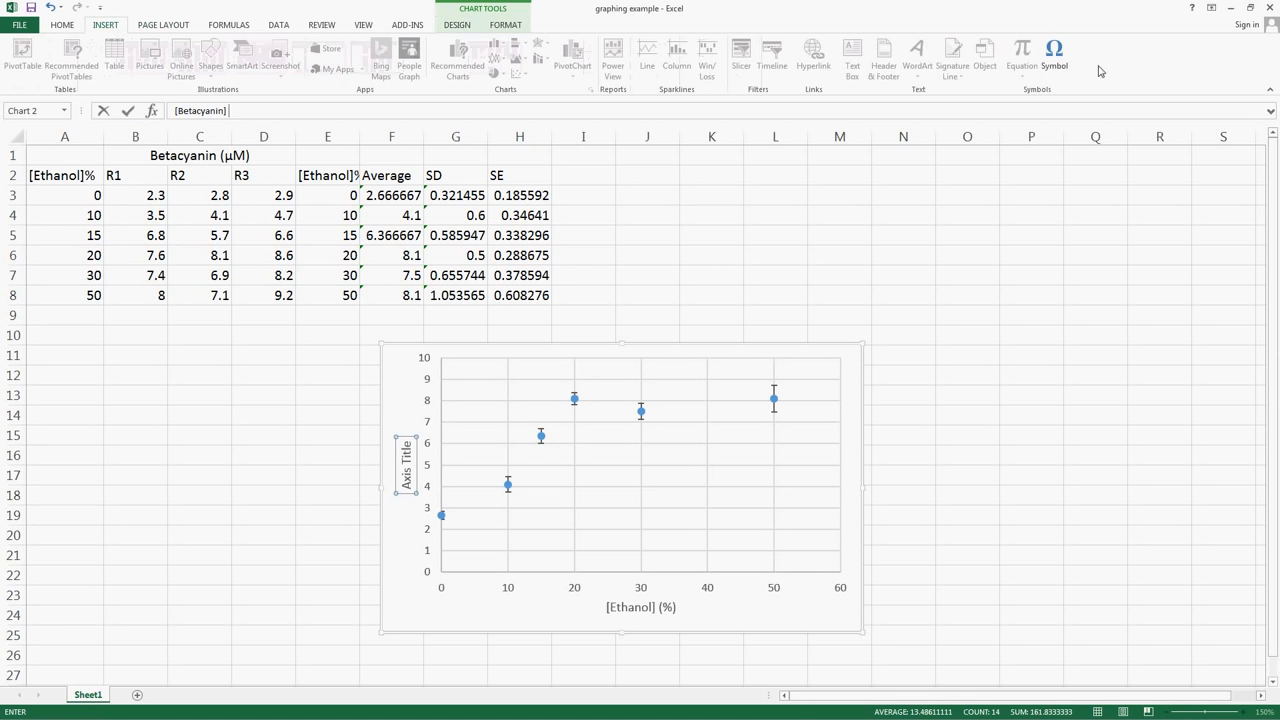
left_click(1054, 57)
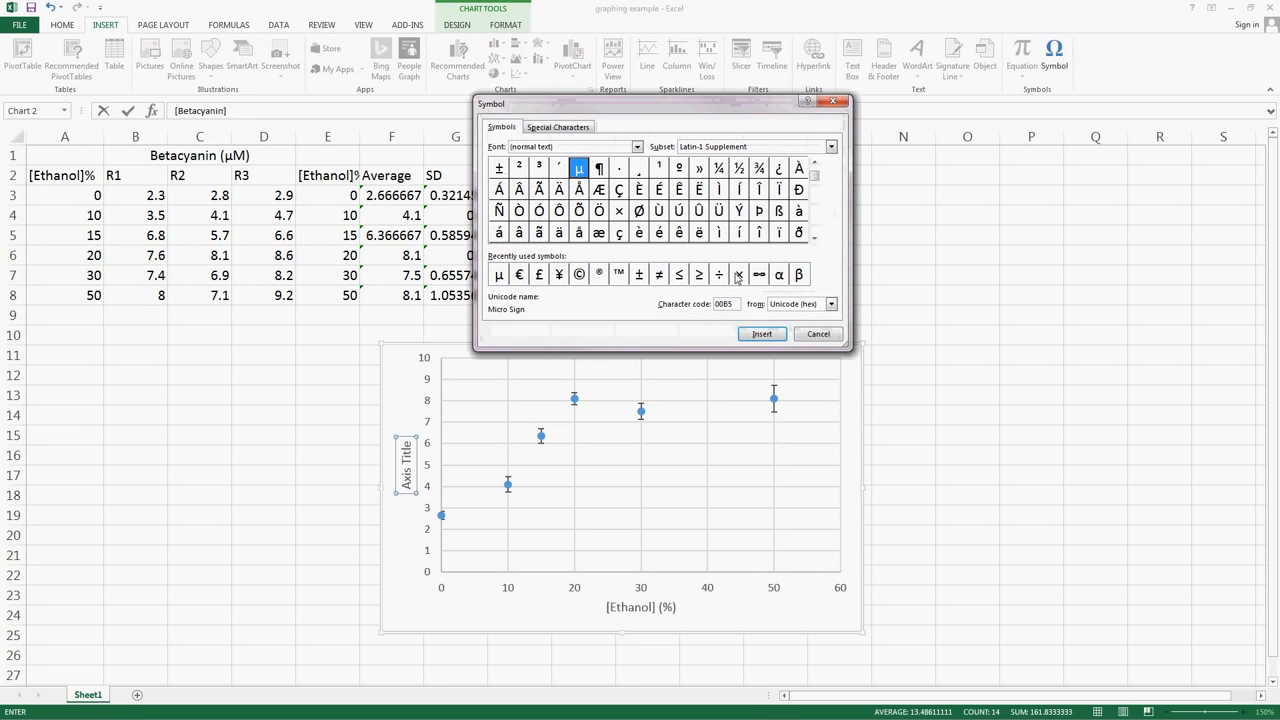
left_click(499, 275)
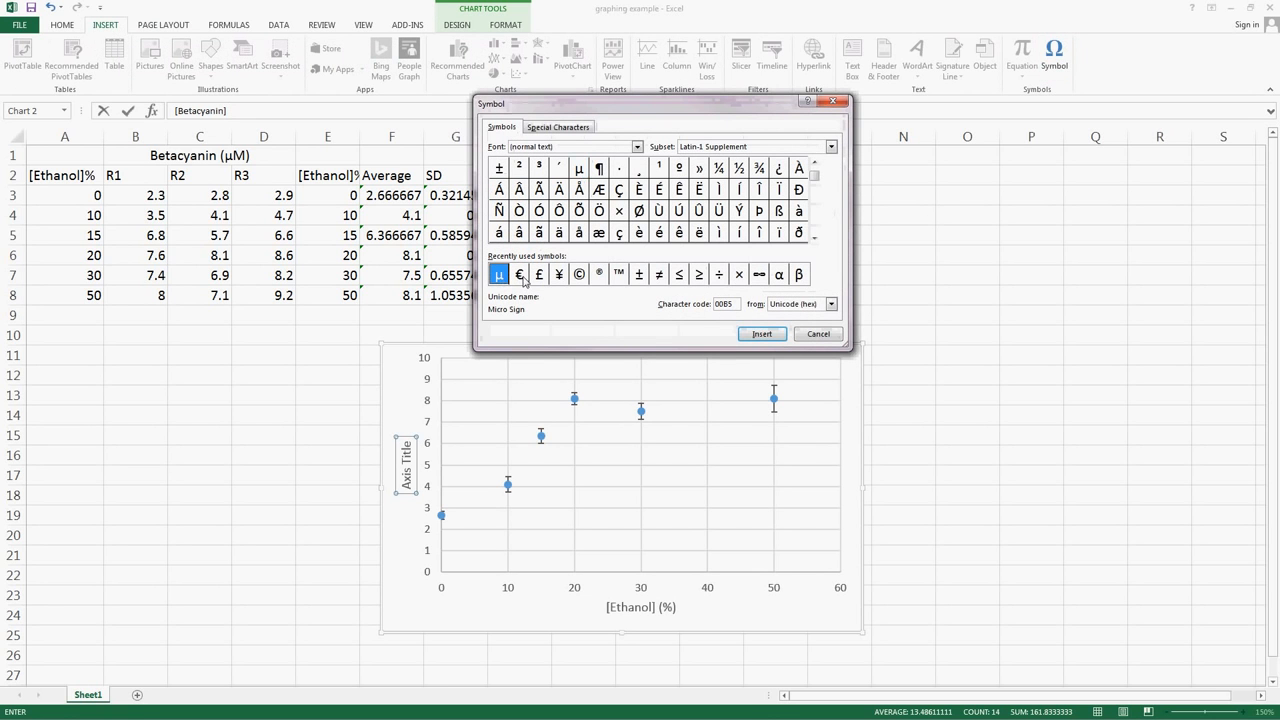
left_click(760, 334)
left_click(816, 334)
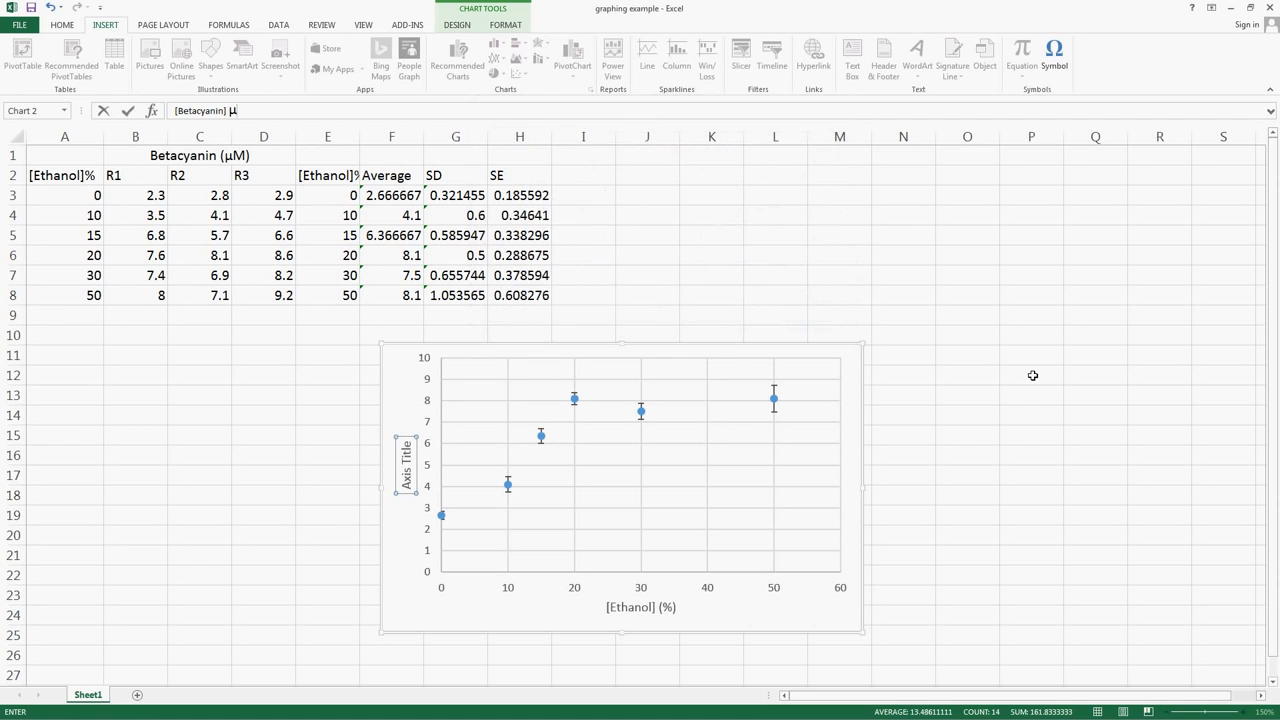
type("M")
key("Return")
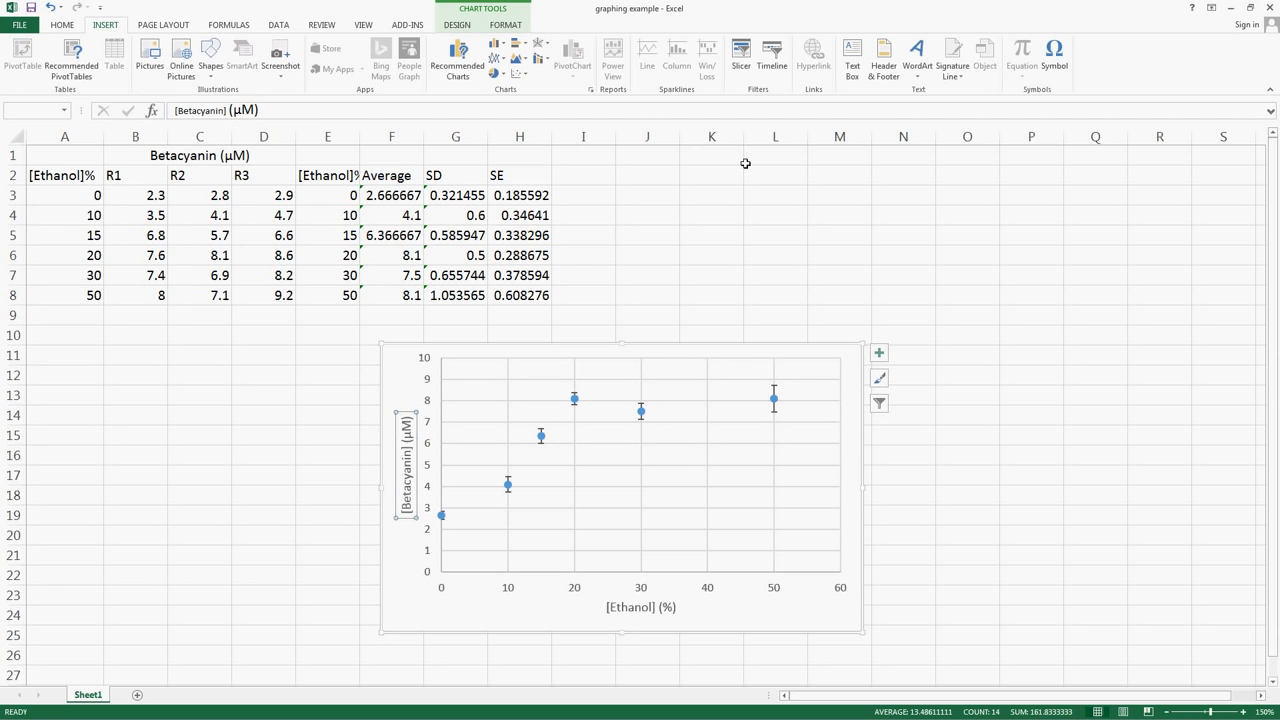
left_click(1070, 347)
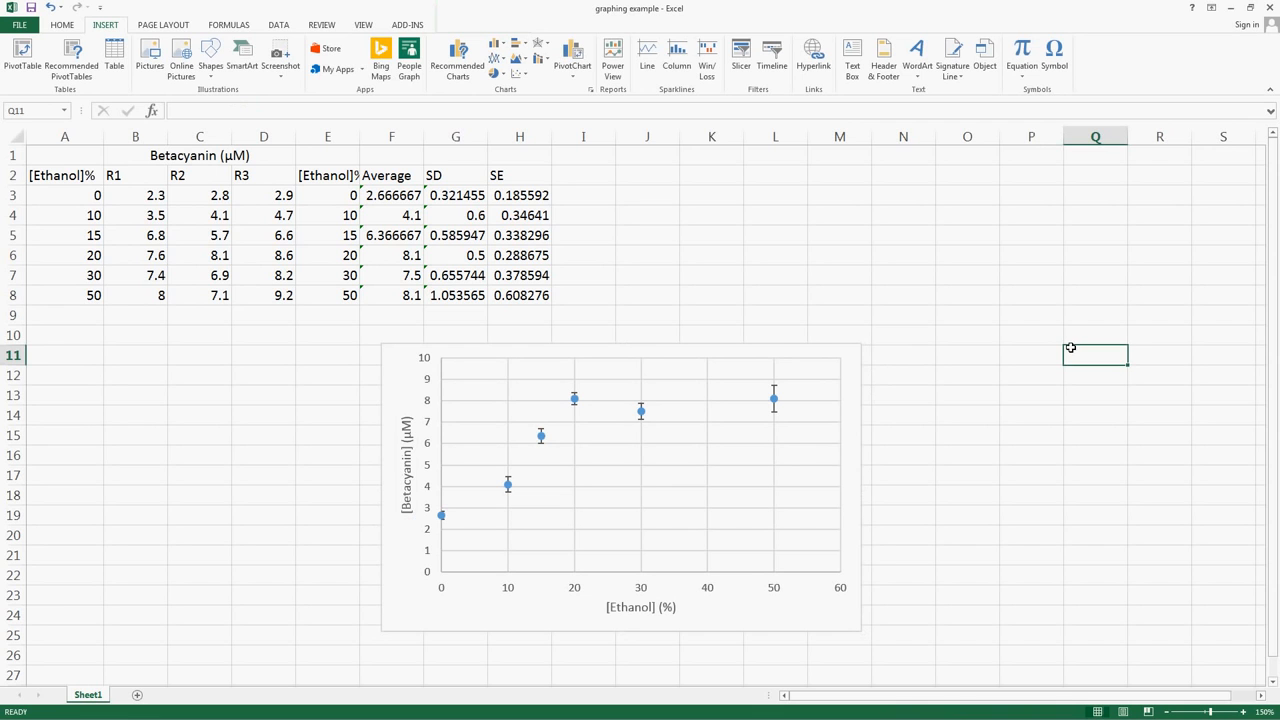
left_click(560, 345)
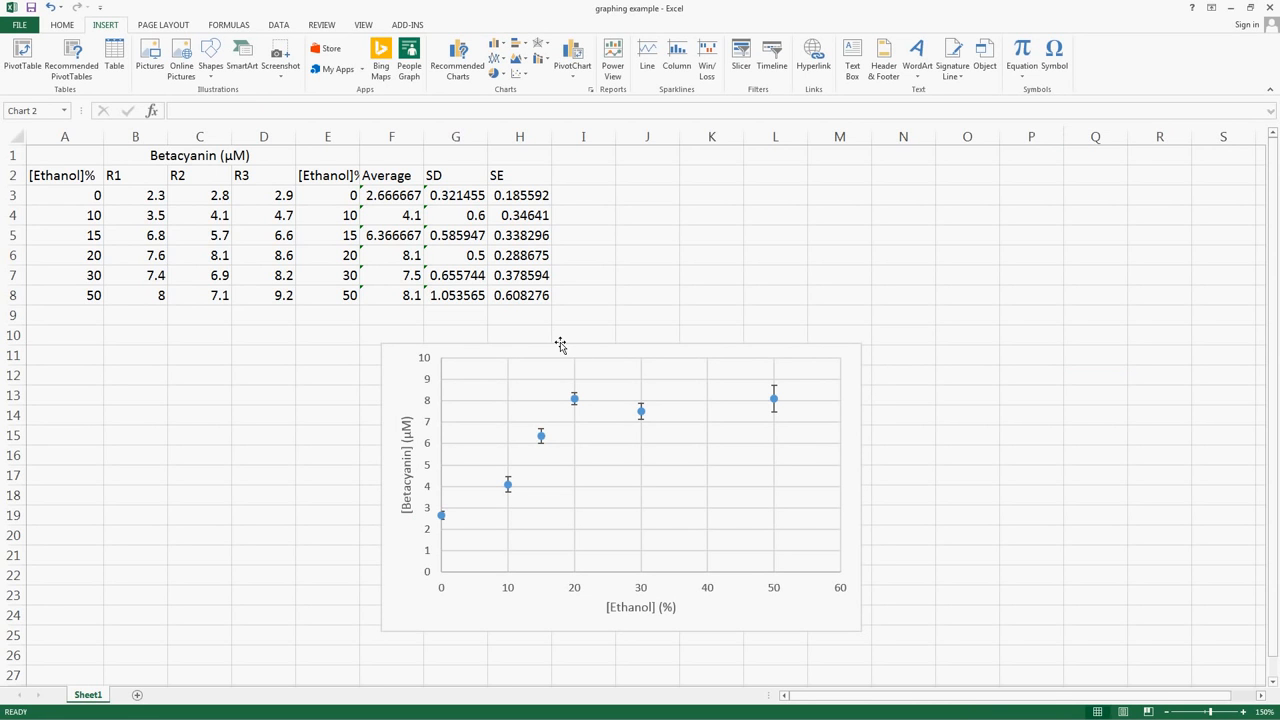